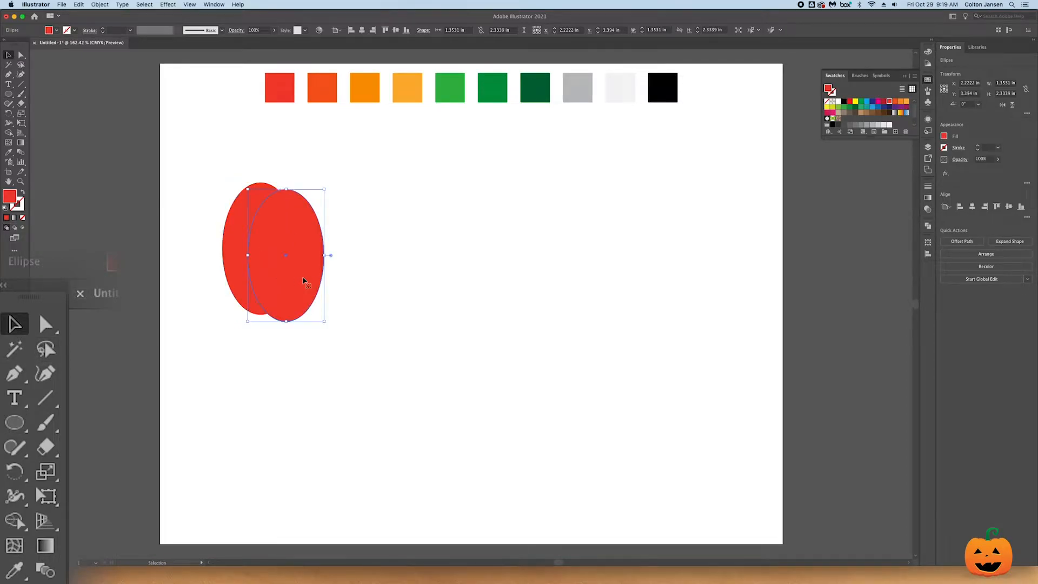
- Undo the last ellipse duplication and give the remaining red ellipse a 3 pt black stroke
key("super+z")
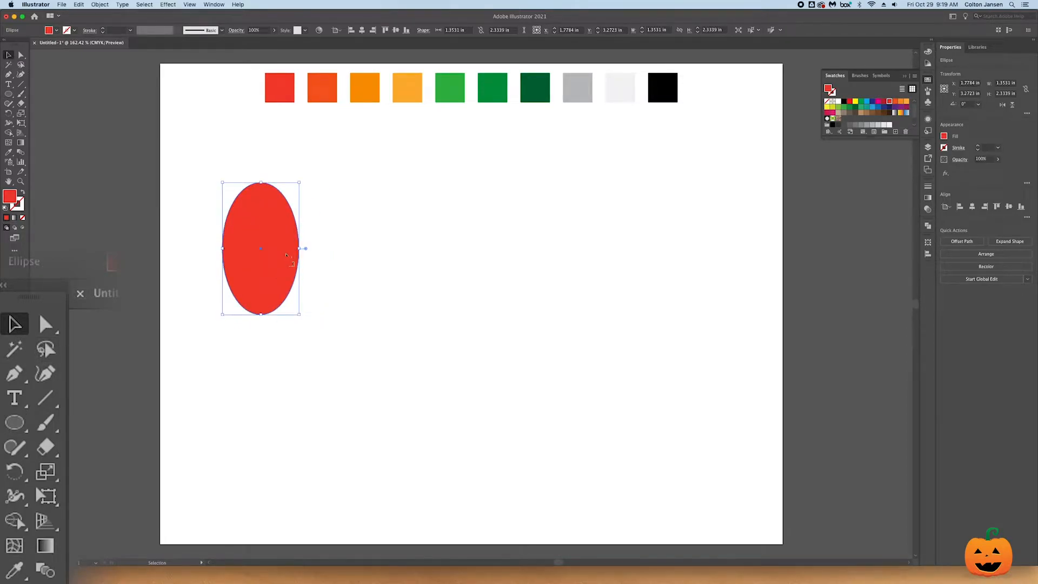
left_click(944, 147)
left_click(873, 177)
left_click(977, 145)
left_click(977, 146)
- Duplicate the red ellipse sideways into five overlapping ribs, with the centre one lowest and the outer ones highest
left_click_drag(266, 264, 317, 278)
left_click_drag(285, 238, 315, 228)
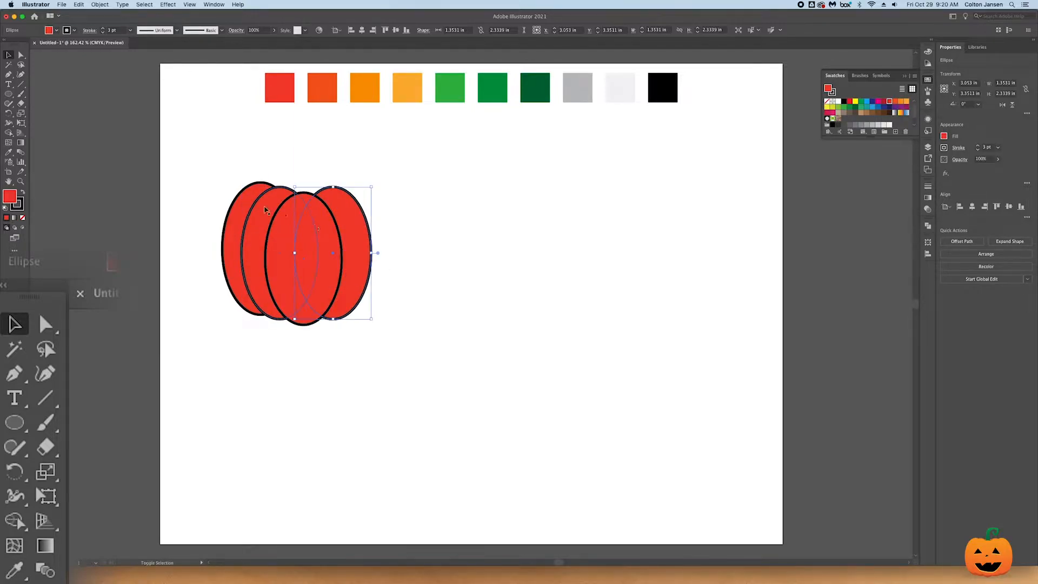
left_click_drag(257, 200, 353, 201)
left_click(403, 328)
- Change the stacking order of the two inner ellipses on either side of the centre rib
left_click(281, 206)
left_click(335, 214, "shift")
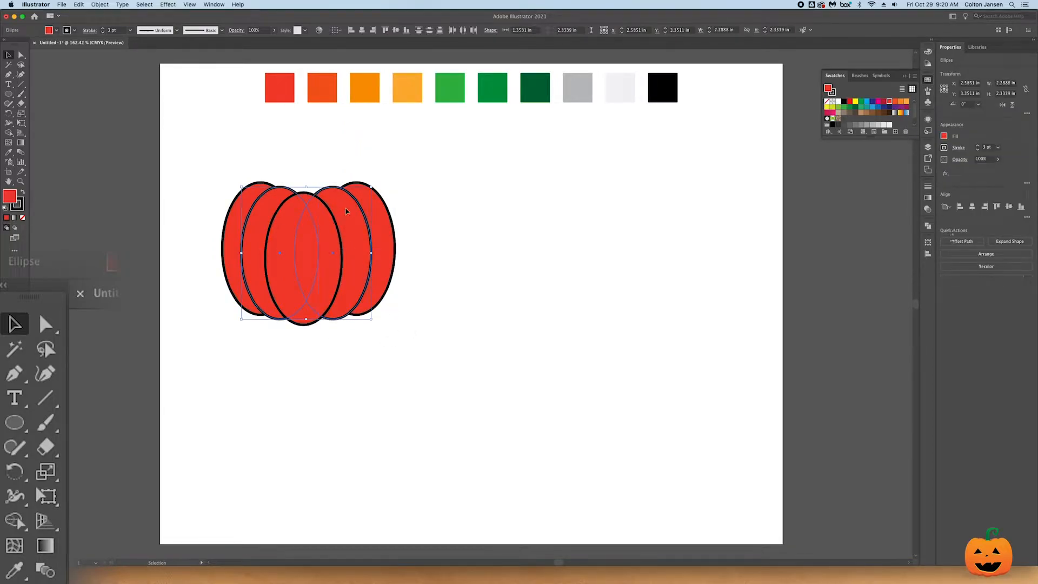
left_click(99, 5)
mouse_move(135, 26)
left_click(206, 27)
- Duplicate the inner and centre ellipses slightly upward and send the copies to the back as the pumpkin's rear ribs
left_click_drag(328, 224, 325, 212)
left_click(100, 4)
mouse_move(130, 21)
left_click(211, 46)
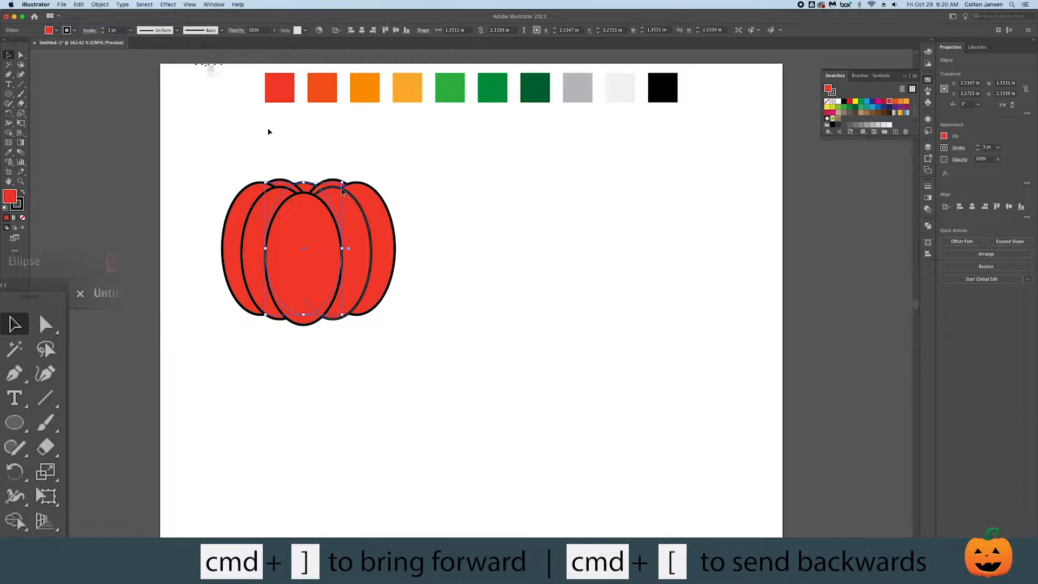
left_click(416, 243)
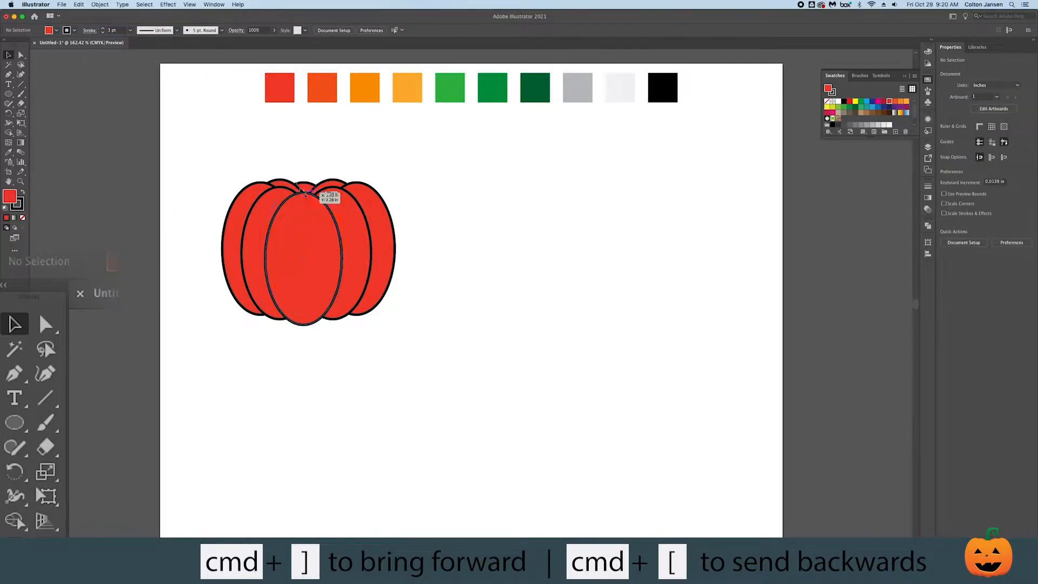
- Nudge the three rear ellipses slightly down so they sit closer to the front ribs
left_click(325, 187)
key("Down")
key("Down")
key("Down")
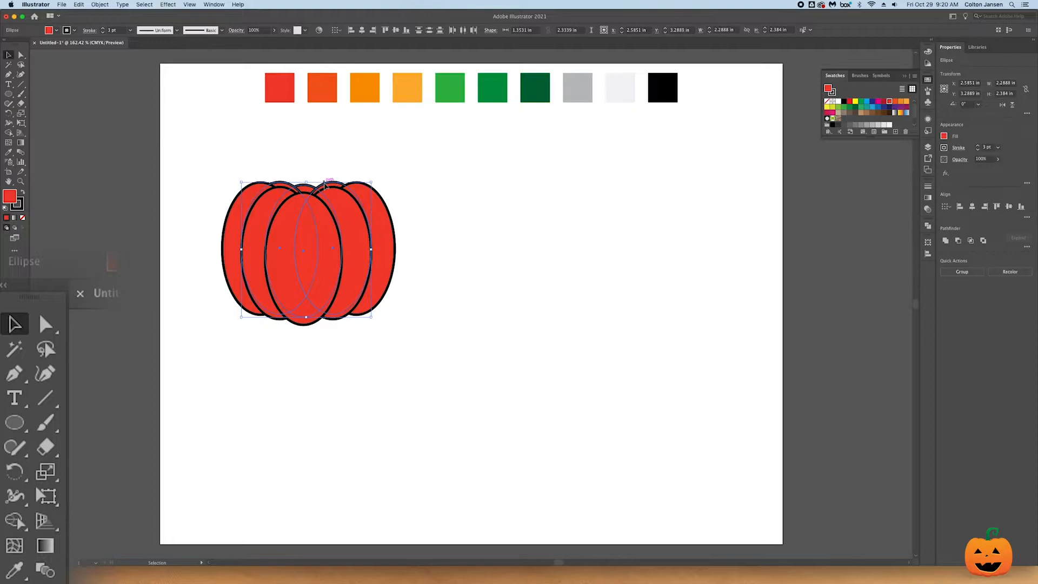
- Nudge the front and rear centre ellipses slightly right to centre them between the side ribs
left_click(310, 191)
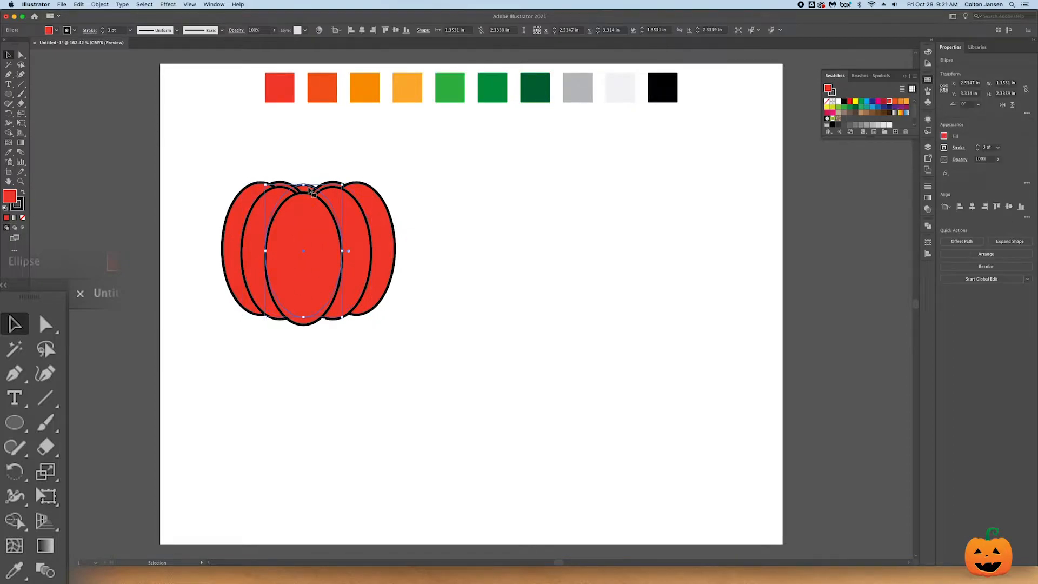
left_click(311, 237, "shift")
key("Right")
key("Right")
key("Right")
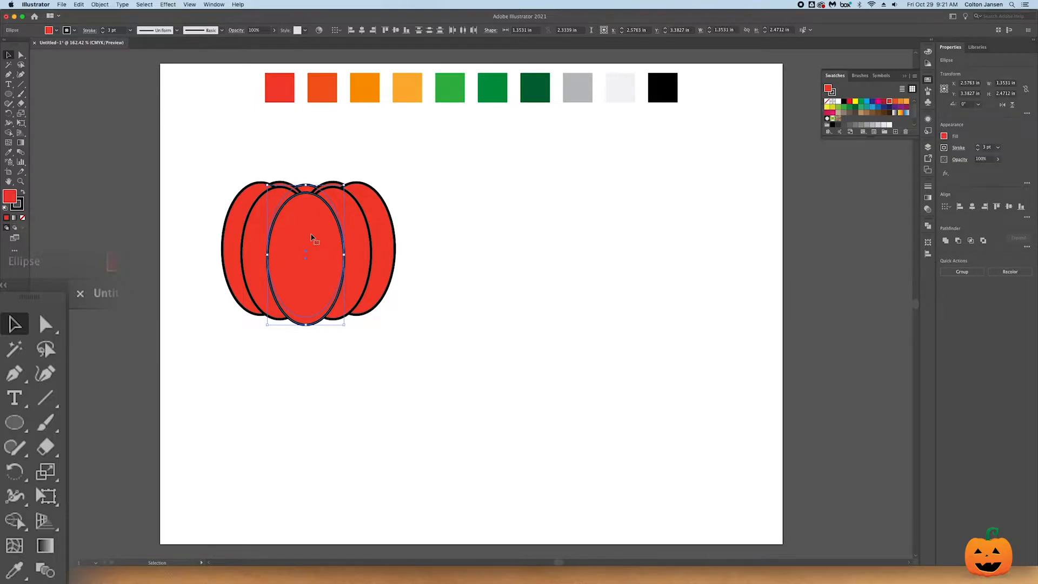
left_click(487, 227)
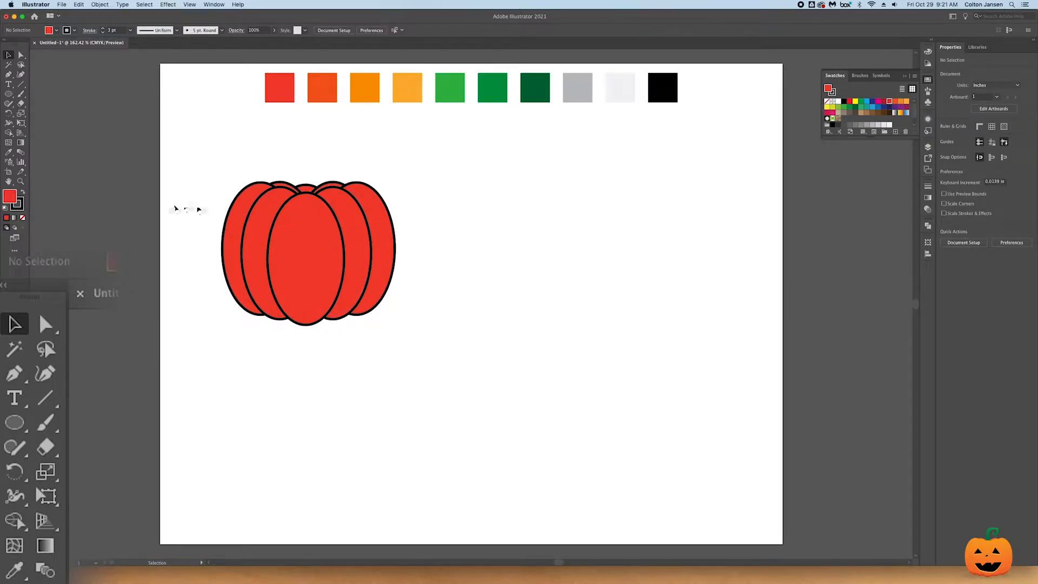
- Apply a variable width profile to the stroke of the front centre ellipse
left_click(302, 218)
left_click(212, 34)
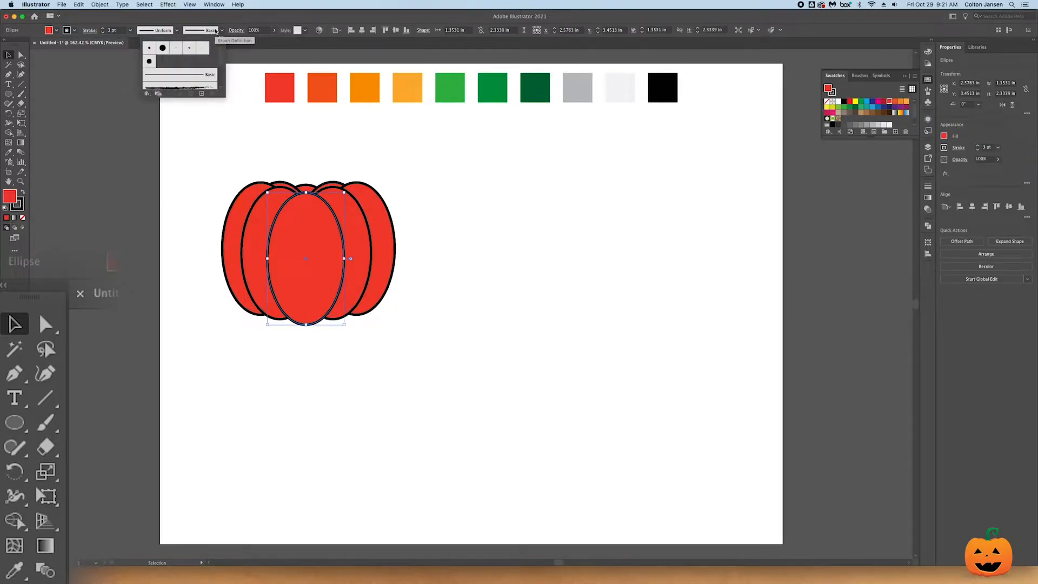
left_click(177, 30)
left_click(177, 31)
left_click(164, 56)
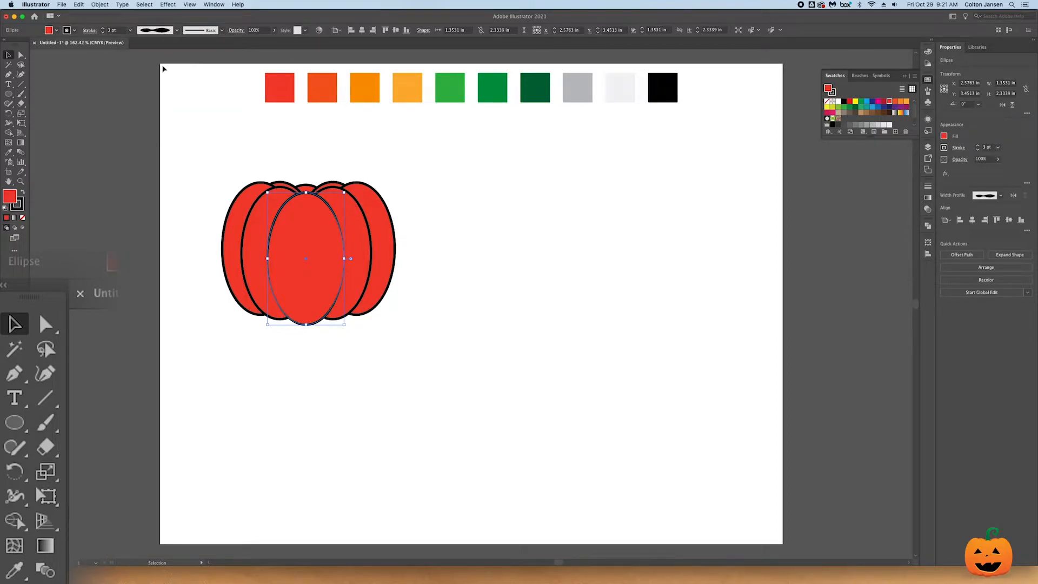
- Try several variable width profiles on the inner left ellipse's stroke, ending on the second non-uniform profile
left_click(265, 209)
left_click(177, 31)
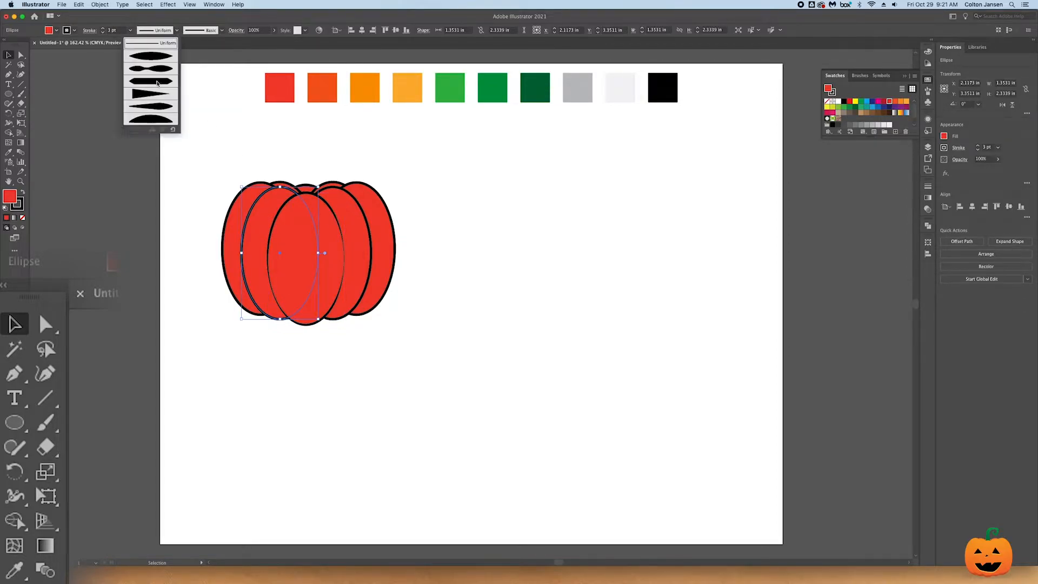
left_click(161, 83)
left_click(166, 30)
left_click(163, 68)
left_click(166, 30)
left_click(162, 45)
left_click(166, 30)
left_click(165, 69)
- Apply the second non-uniform width profile to the strokes of the right and rear ellipses, and finally to all the pumpkin ellipses
left_click(384, 218)
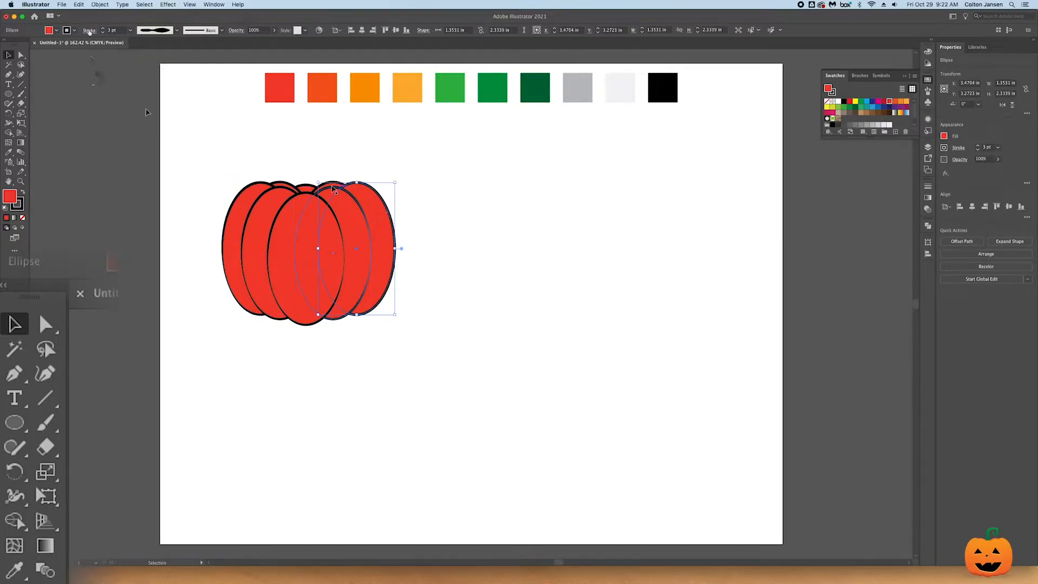
left_click(166, 29)
left_click(165, 68)
left_click(331, 183)
left_click(176, 31)
left_click(160, 69)
mouse_move(203, 157)
left_mouse_down()
mouse_move(213, 242)
mouse_move(447, 348)
left_mouse_up()
left_click(176, 31)
left_click(161, 72)
left_click(456, 260)
- Select all the pumpkin ellipses and fill them with a linear white-to-black gradient
left_click(381, 238)
left_click(222, 146)
left_click_drag(206, 168, 430, 328)
left_click(45, 545)
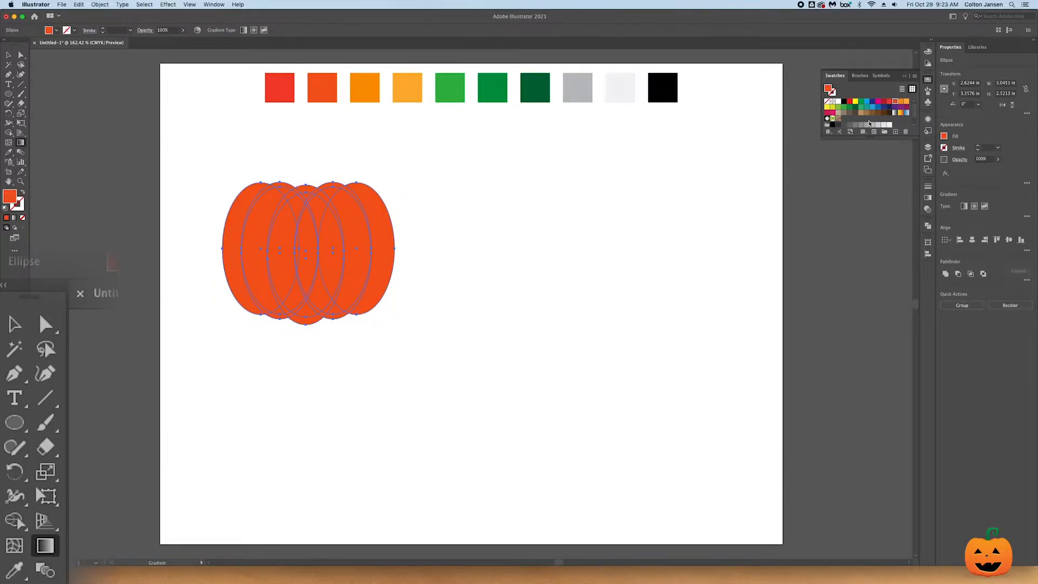
left_click(928, 198)
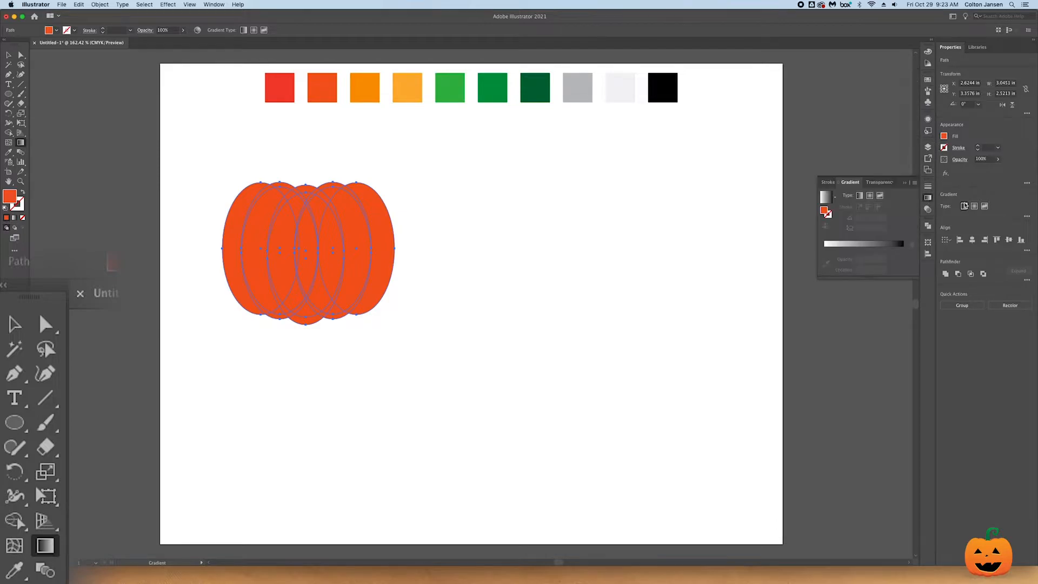
left_click(964, 206)
key("v")
left_click(476, 254)
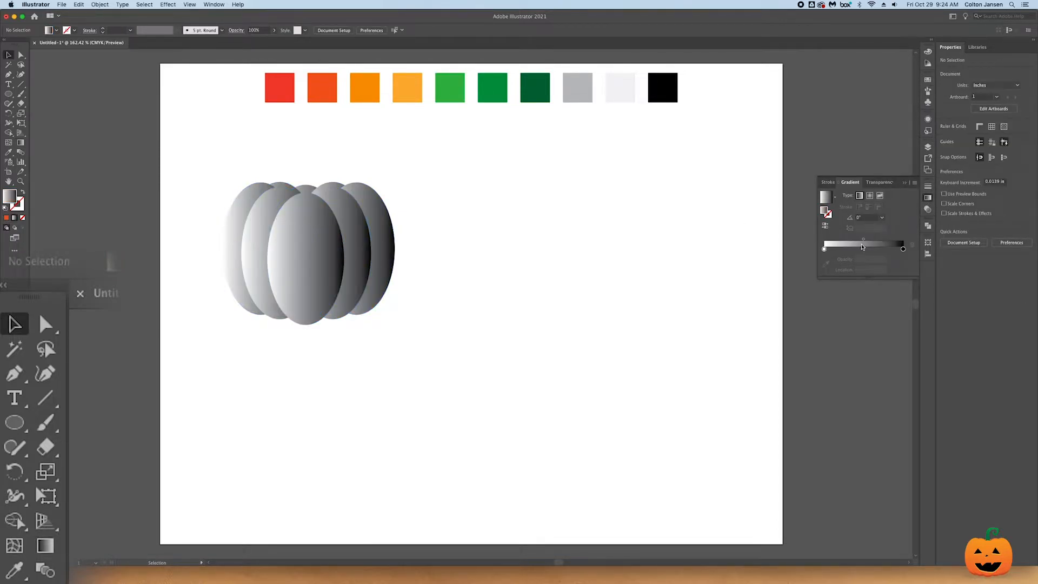
- Recolour the gradient by sampling the red-orange palette square for the start stop and the orange square for the end stop
left_click(824, 249)
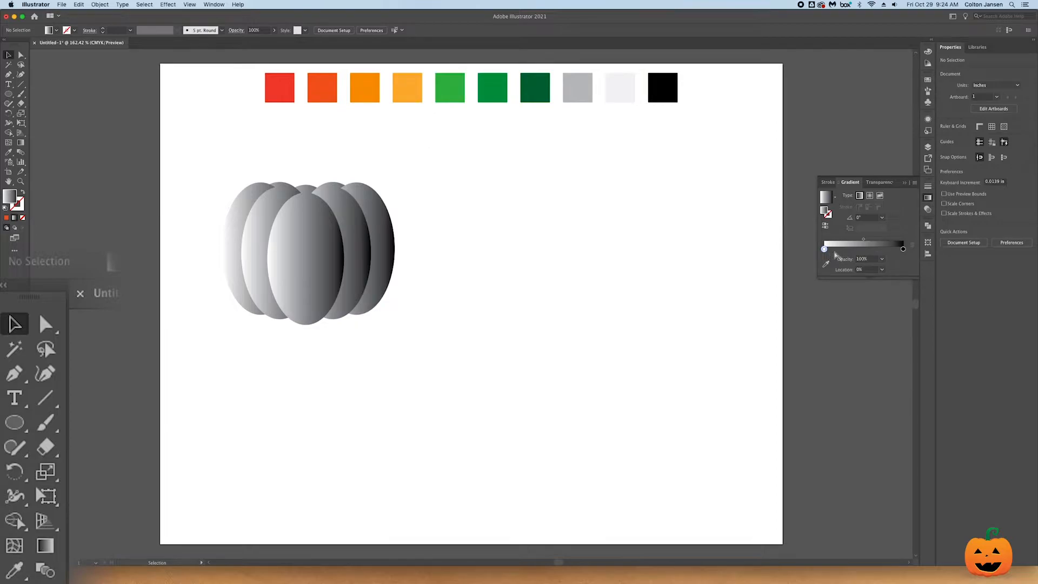
left_click(826, 265)
left_click(327, 89)
left_click(363, 92)
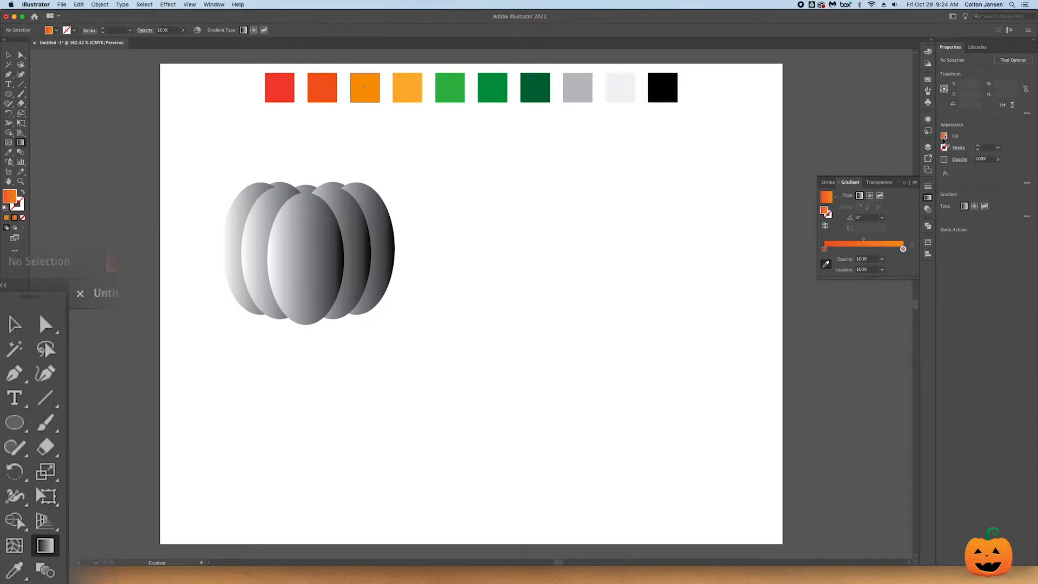
- Apply the red-orange to orange gradient swatch to all the pumpkin ellipses
left_click(928, 80)
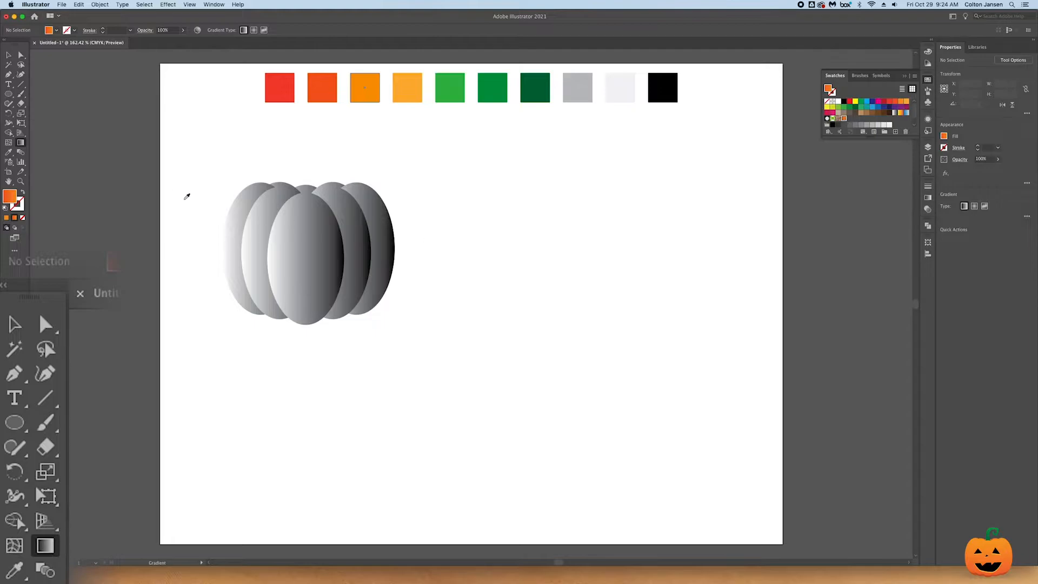
left_click(15, 325)
left_click_drag(218, 162, 392, 342)
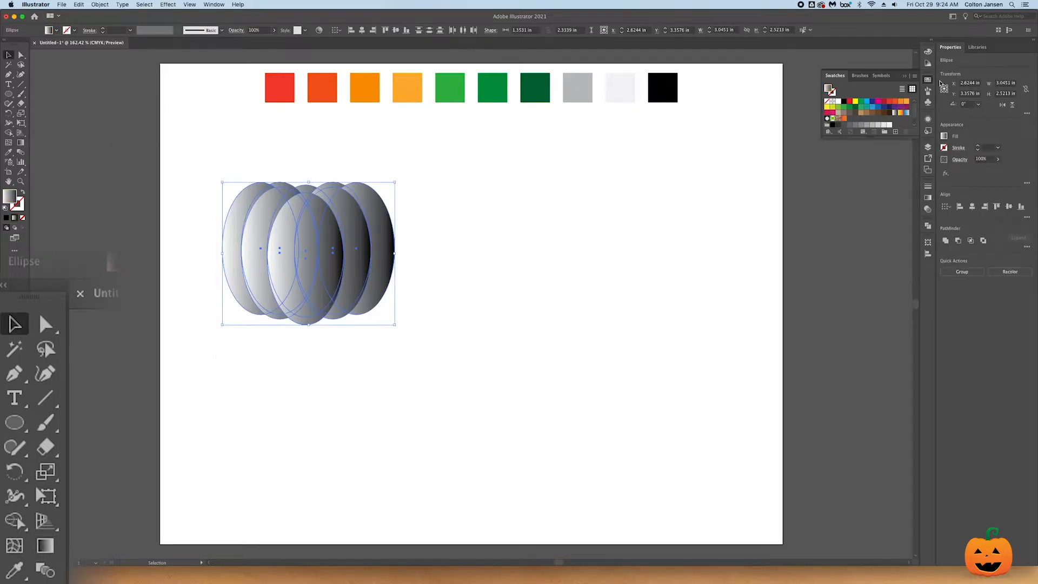
left_click(845, 120)
left_click(181, 117)
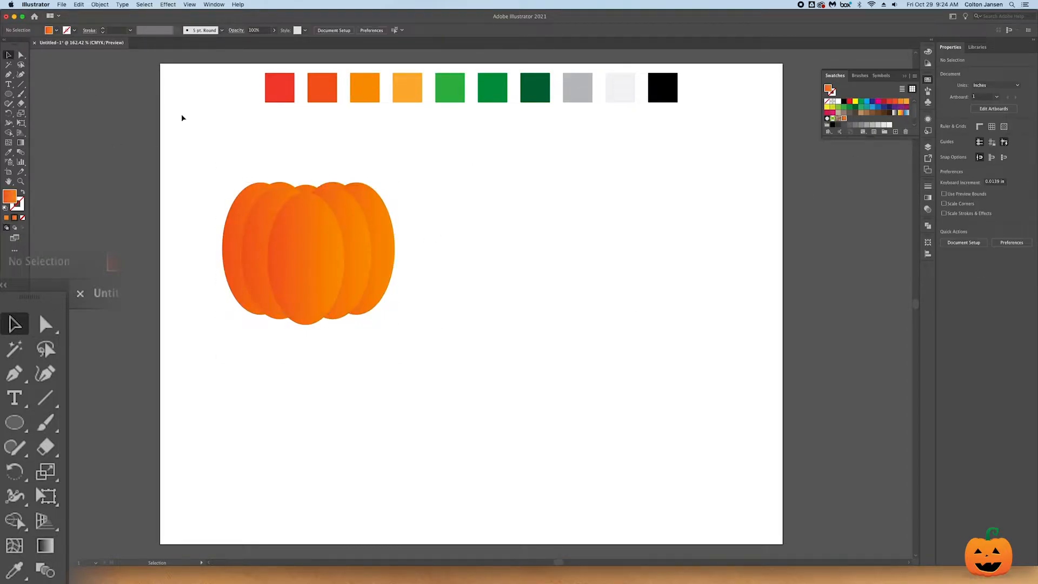
- Offset a copy of the front centre ellipse slightly upward and exclude the overlap between the two, leaving thin edge crescents
left_click_drag(308, 230, 308, 227)
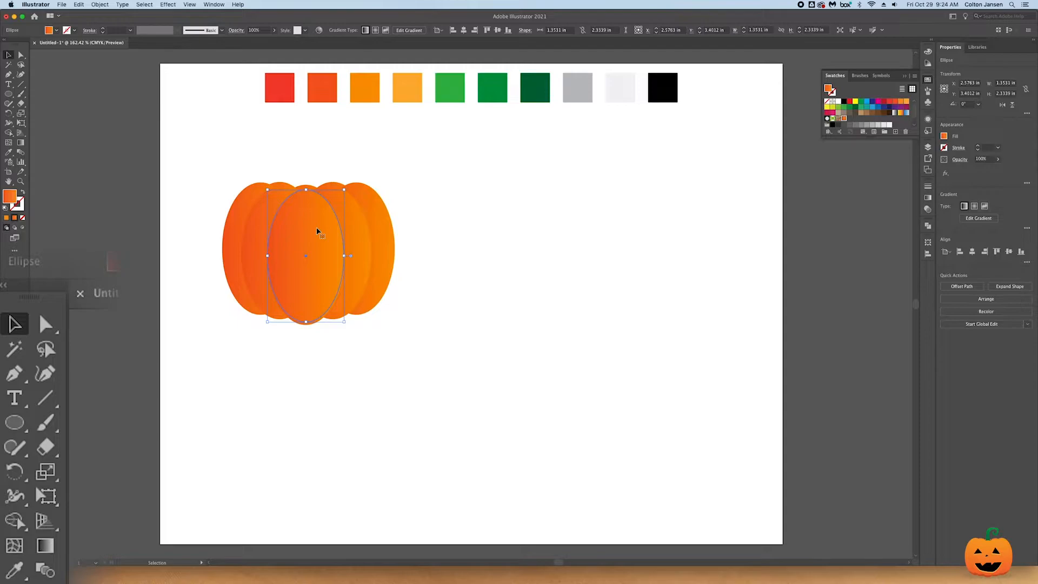
key("Down")
left_click(310, 309)
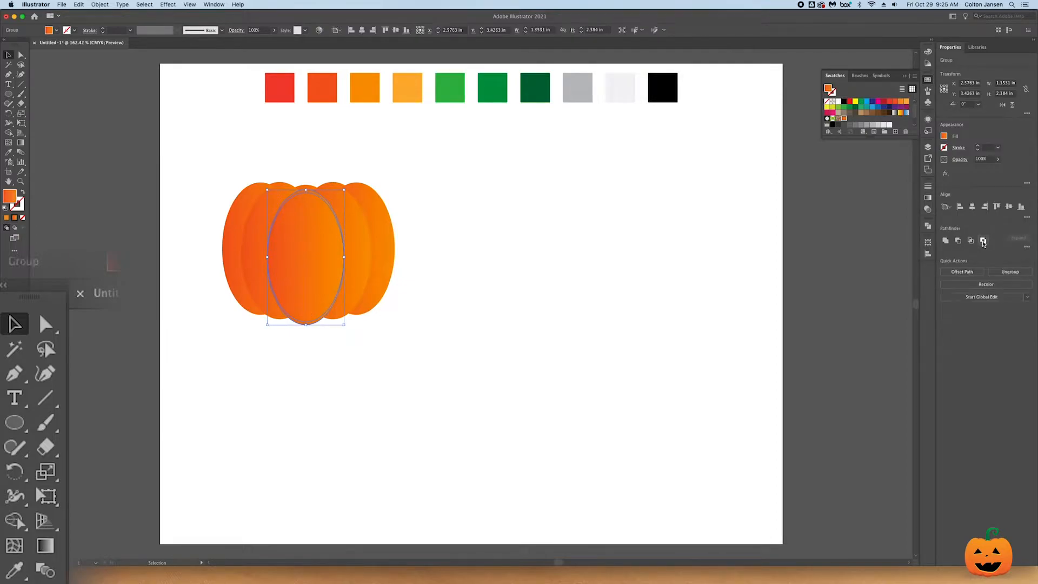
left_click(510, 281)
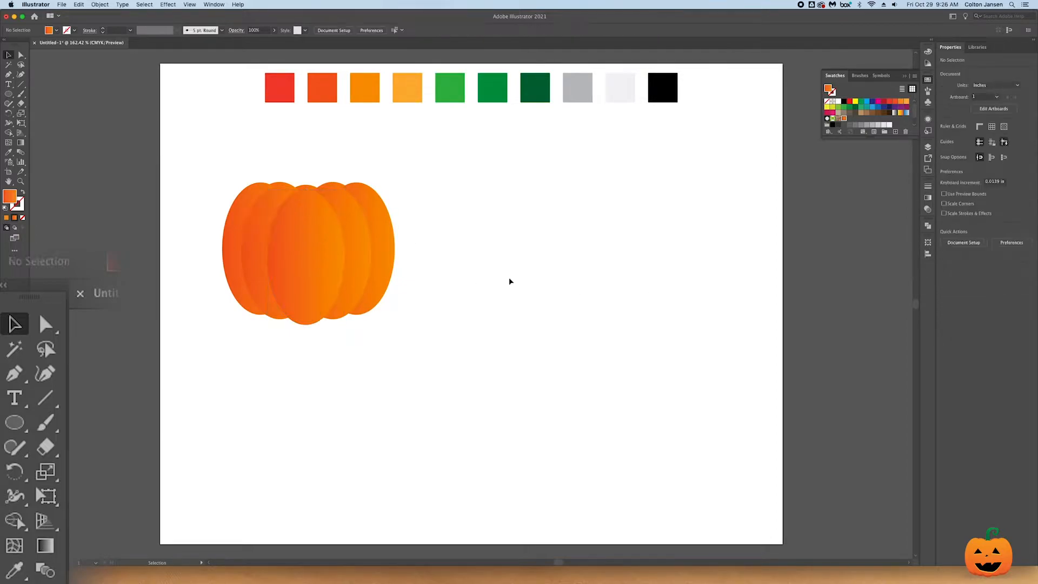
- Ungroup the centre rib's crescents and fill the top one with the orange palette colour
left_click(313, 195)
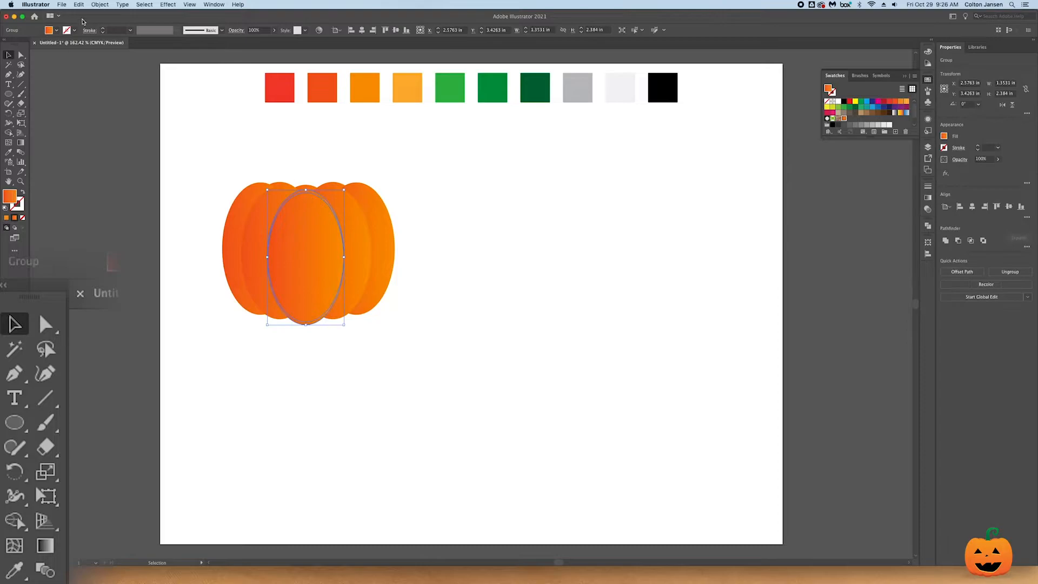
left_click(100, 4)
left_click(108, 50)
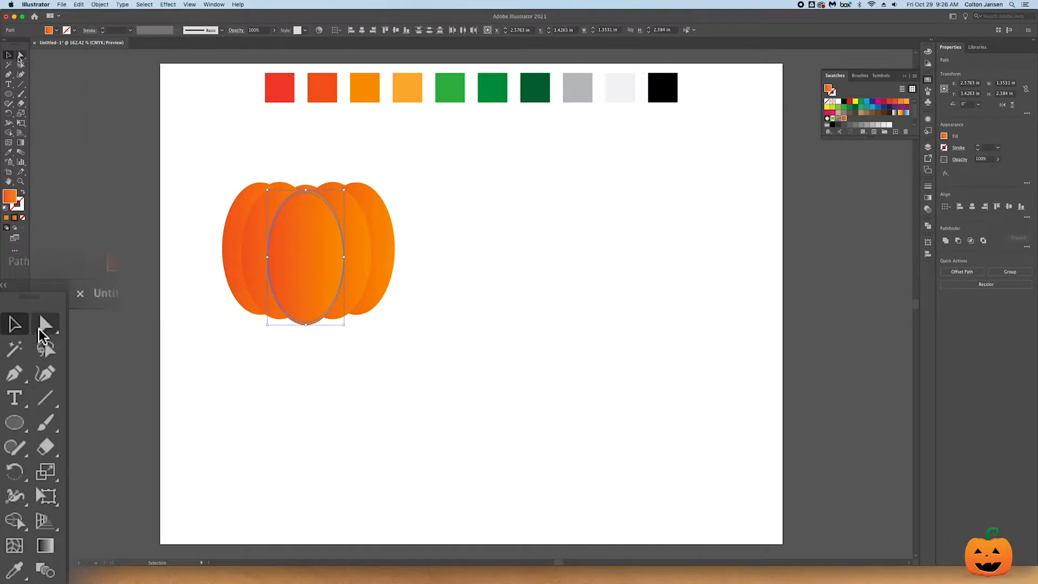
left_click(46, 325)
left_click(306, 191)
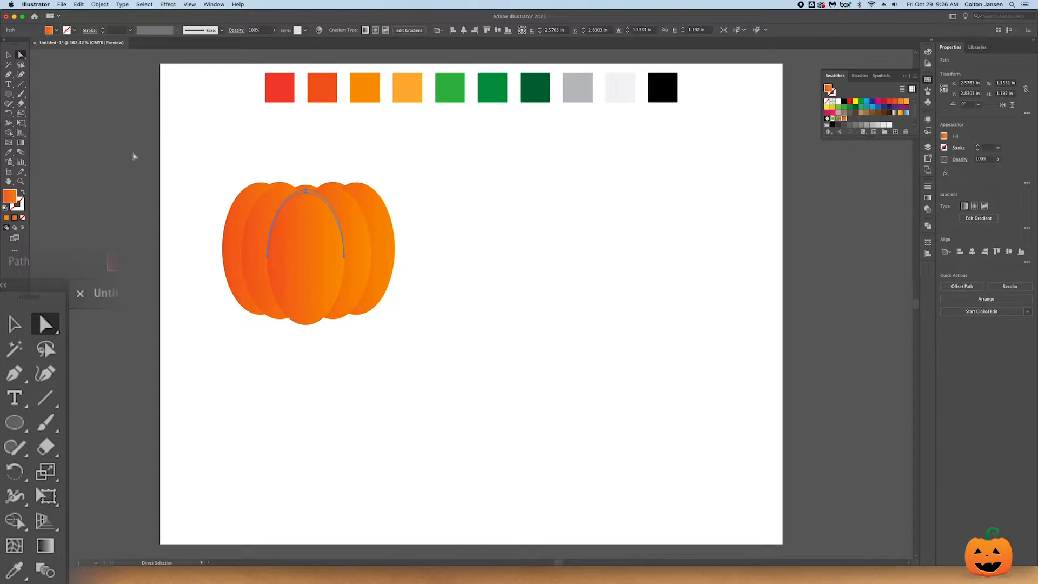
left_click(8, 153)
left_click(325, 96)
left_click(405, 89)
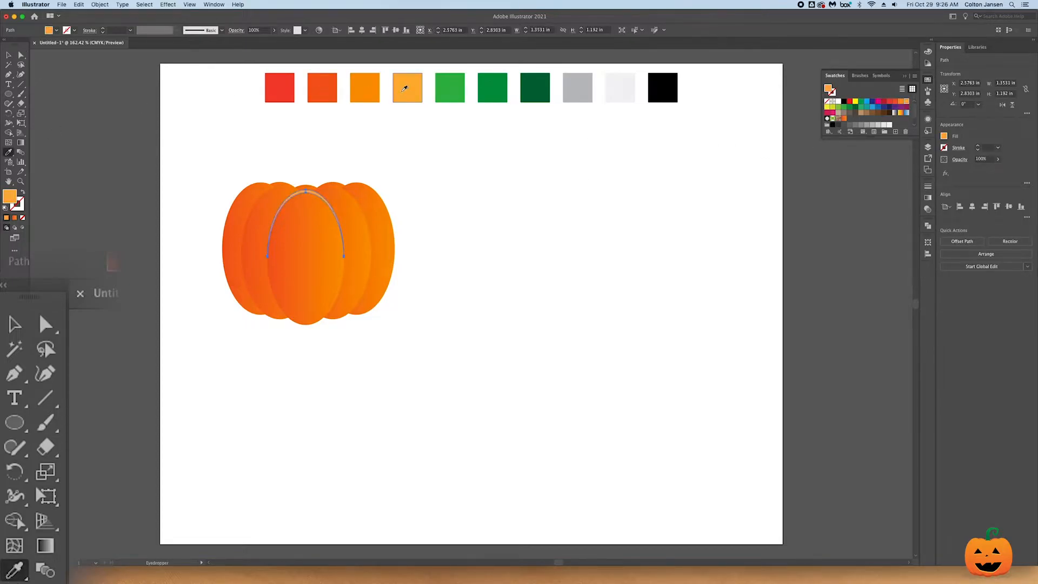
left_click(377, 86)
- Fill the centre rib's bottom crescent with the red-orange palette colour
left_click(15, 325)
left_click(321, 321)
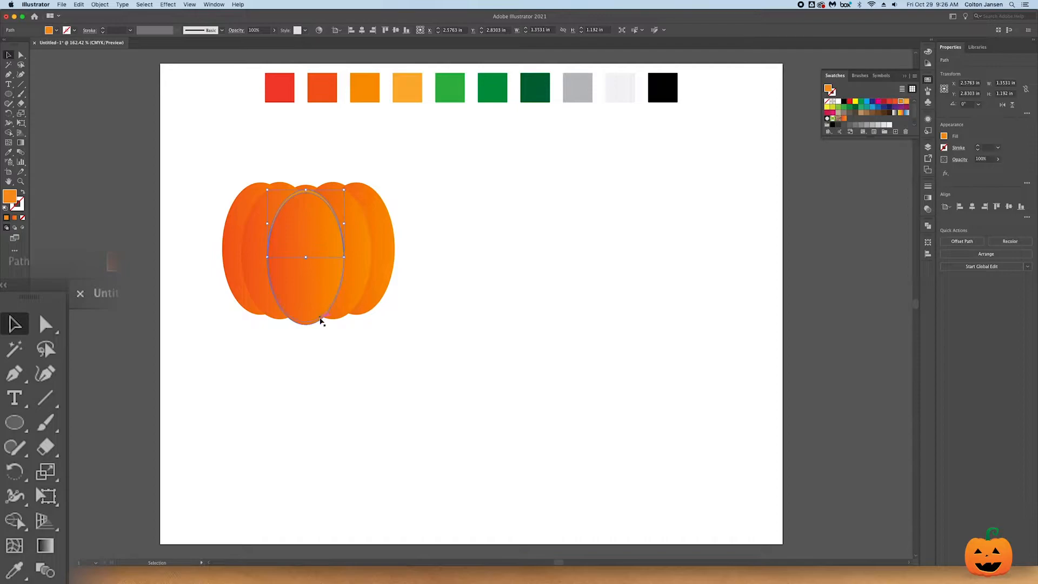
left_click(315, 323)
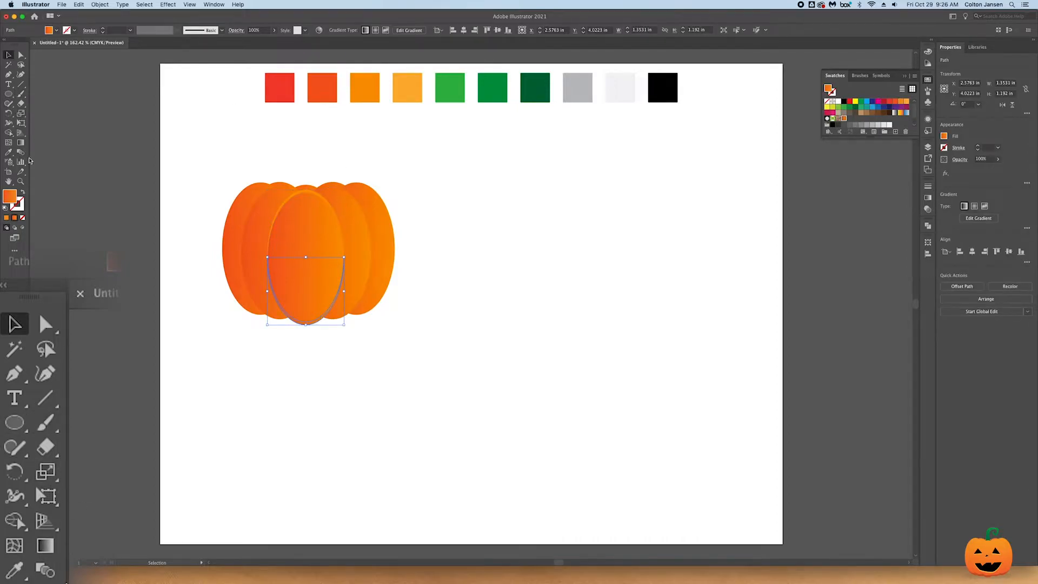
left_click(16, 572)
left_click(327, 92)
key("v")
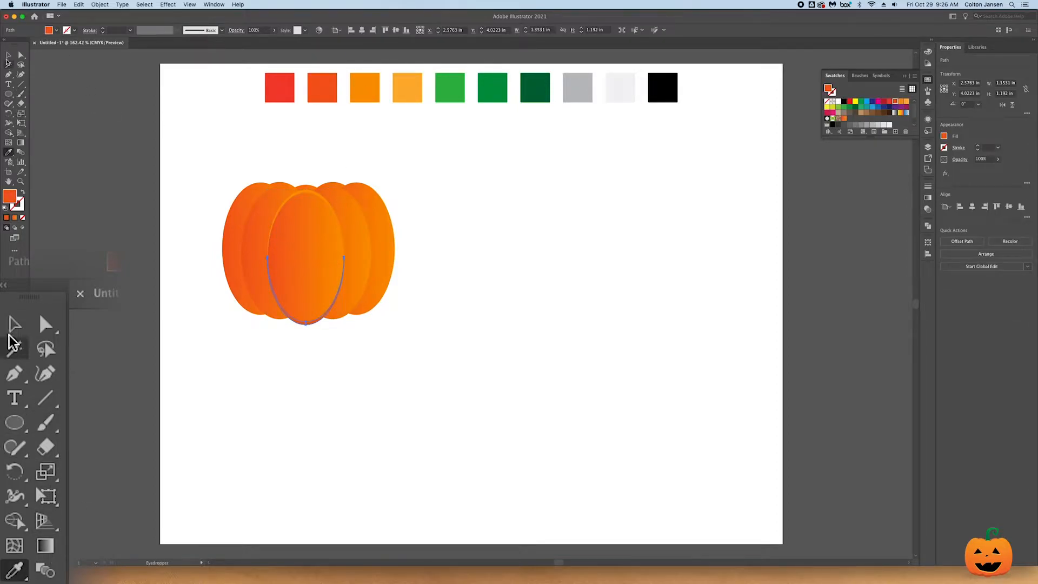
left_click(124, 85)
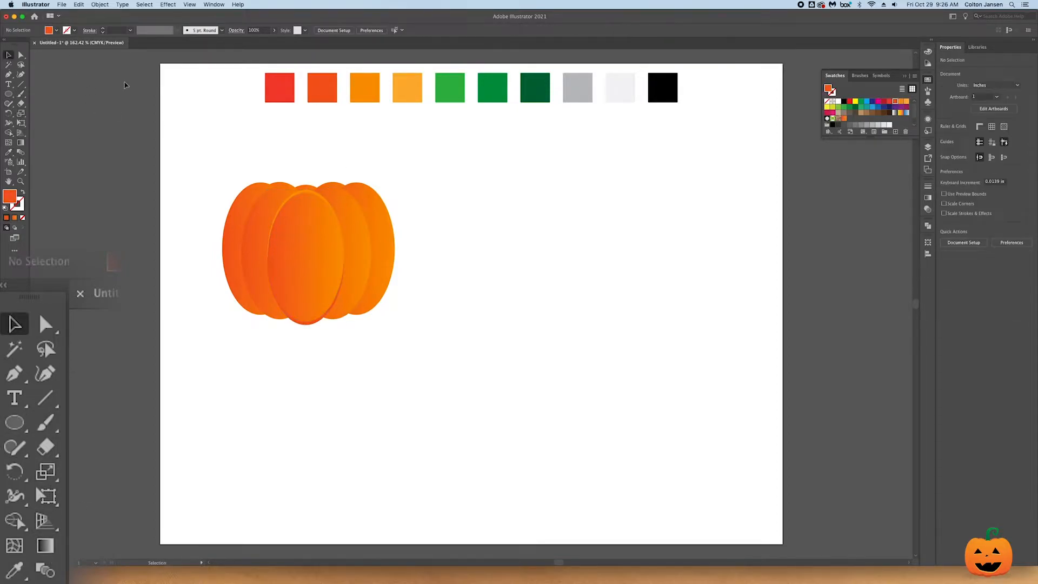
- Copy the centre rib's top and bottom crescents onto the leftmost rib and the inner left rib
left_click(306, 197)
left_click(321, 320, "shift")
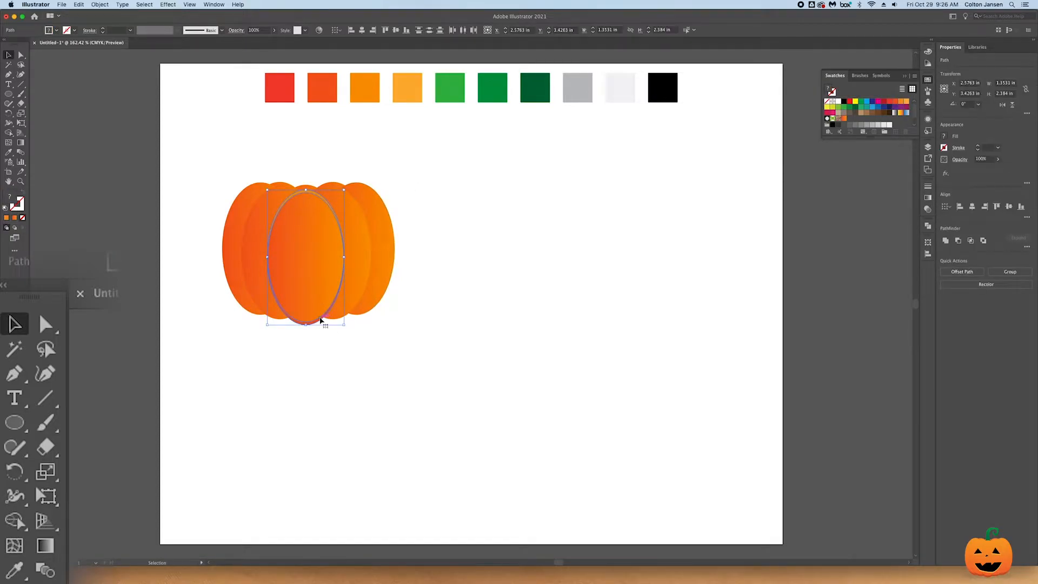
left_click_drag(320, 321, 272, 315)
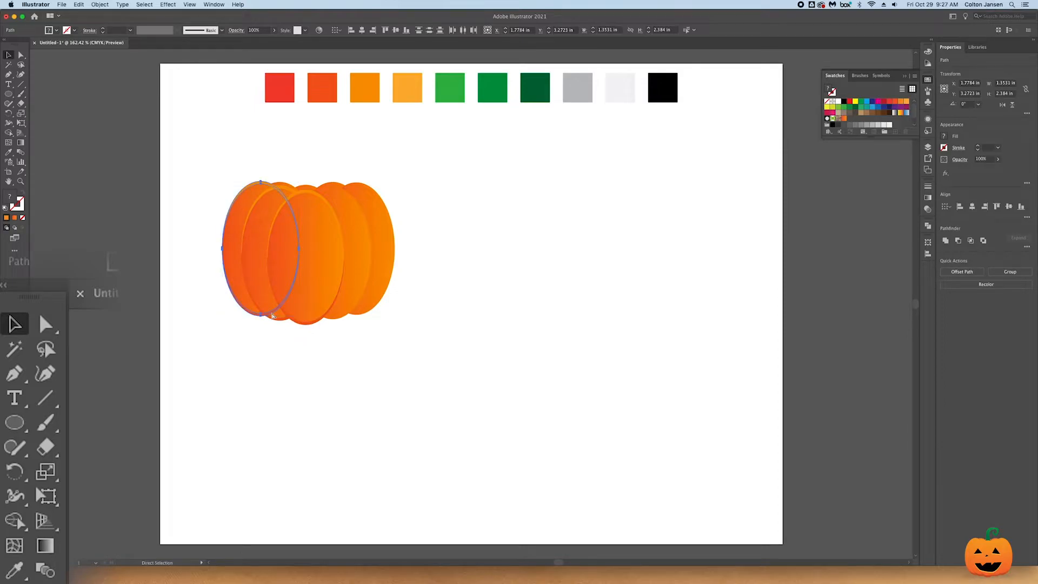
left_click_drag(270, 184, 289, 188)
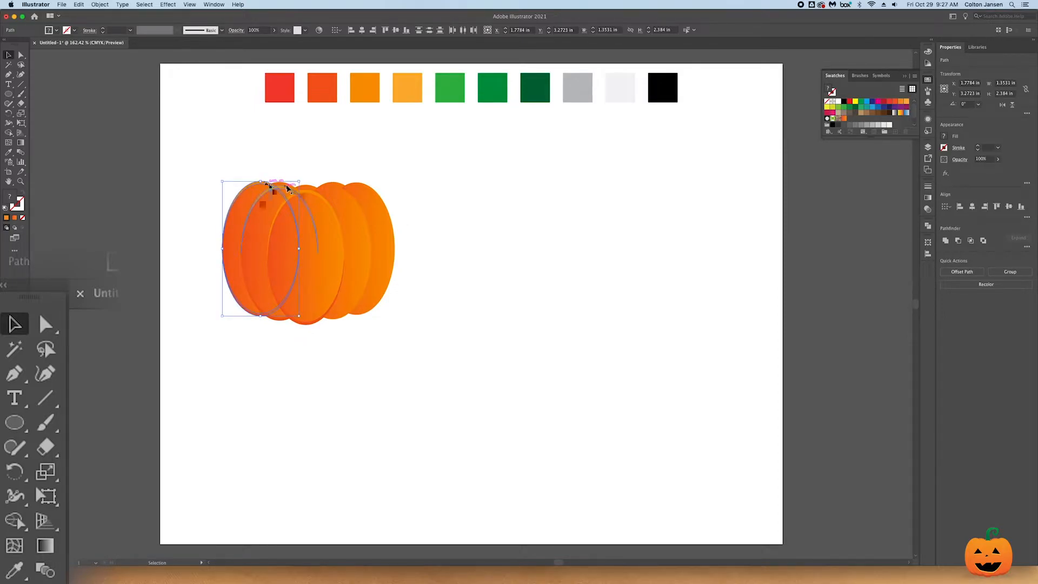
- Copy the leftmost rib's top and bottom crescents across to the matching edges of the rightmost rib
left_click(286, 188, "shift")
left_click_drag(278, 320, 357, 319)
key("super+z")
left_click(289, 192, "shift")
left_click(285, 320, "shift")
left_click_drag(247, 314, 343, 322)
key("a")
left_click(400, 351)
left_click(360, 267)
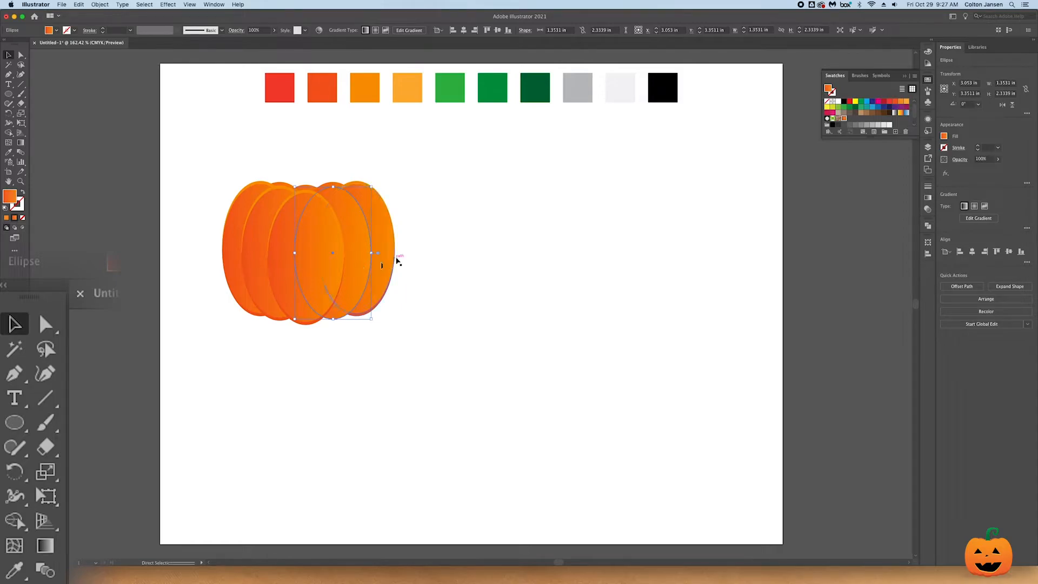
left_click(401, 262)
- Copy the inner left rib's top and bottom crescents onto the inner right rib
left_click(271, 194)
left_click(273, 319, "shift")
left_click_drag(274, 319, 326, 328)
left_click(386, 356)
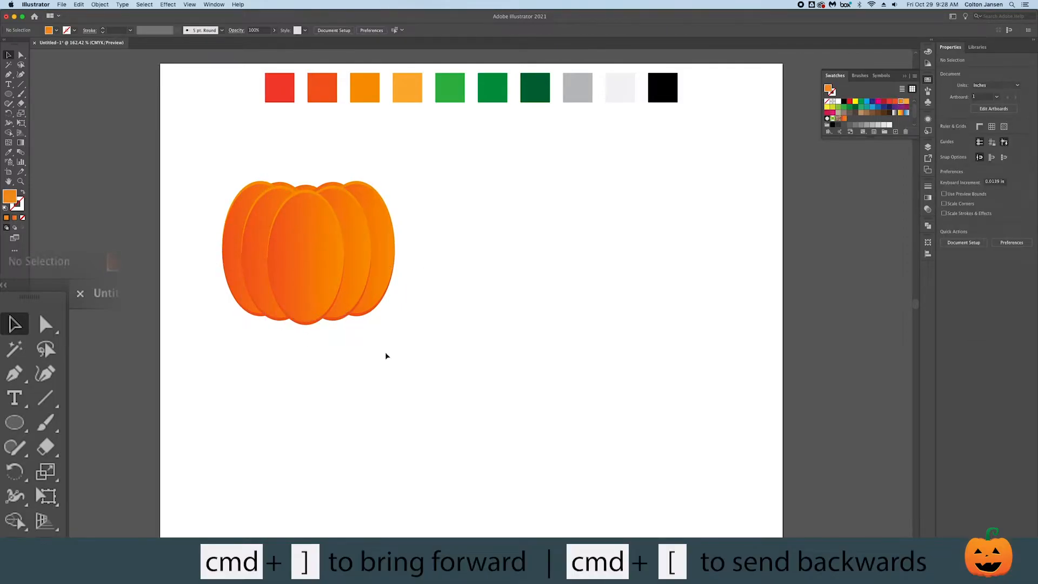
scroll(403, 303, "up", 4)
left_click(306, 277)
left_click_drag(306, 275, 307, 274)
key("super+z")
left_click(418, 338)
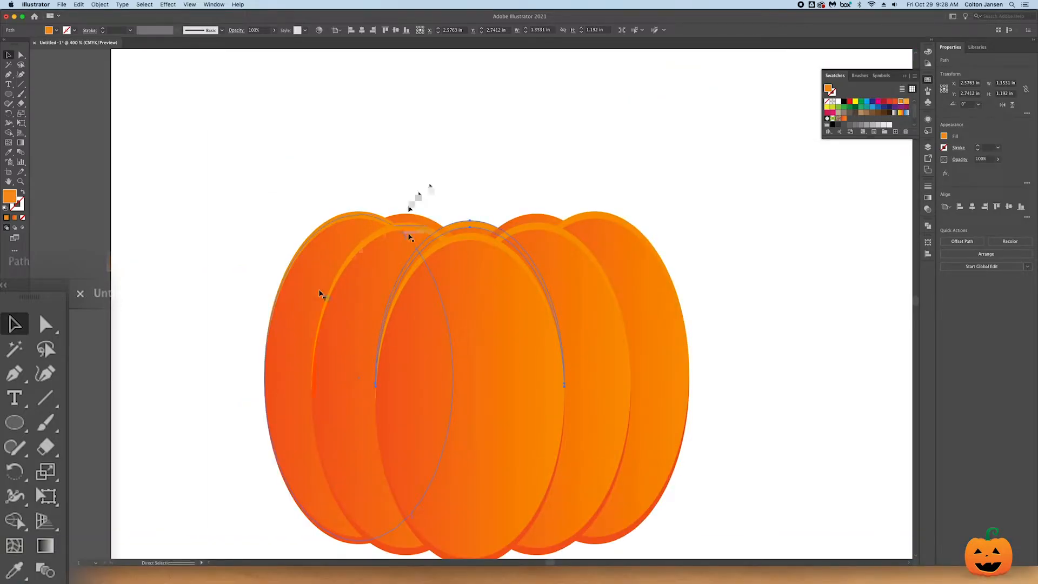
- Move the whole pumpkin to the middle of the artboard
left_click(516, 143)
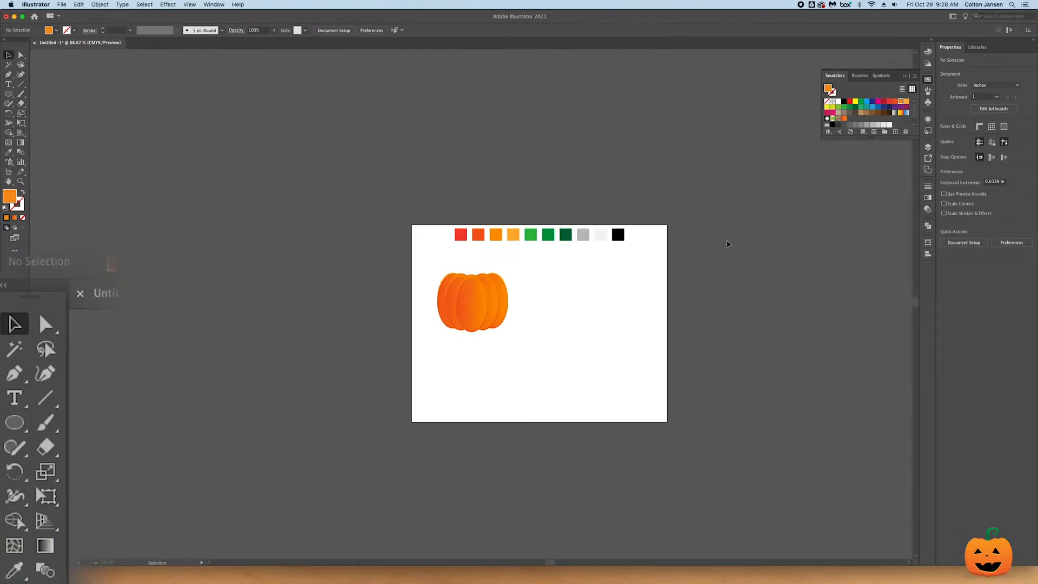
left_click_drag(480, 309, 541, 326)
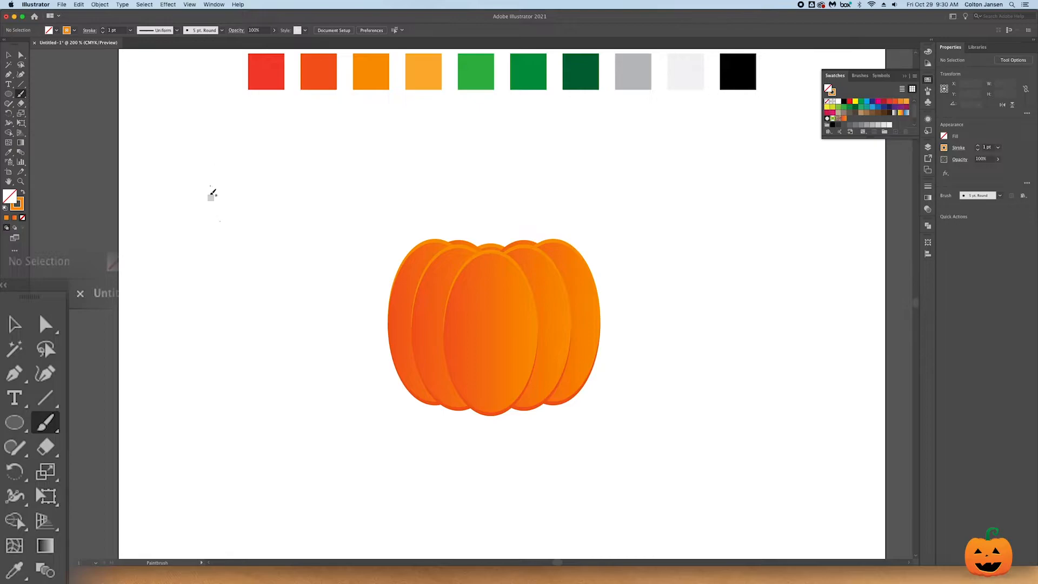
- Paint a curled stem outline about 1.56 in wide and 1.4 in tall on the blank area beside the pumpkin
mouse_move(206, 207)
left_mouse_down()
mouse_move(233, 150)
mouse_move(248, 148)
mouse_move(260, 177)
left_mouse_up()
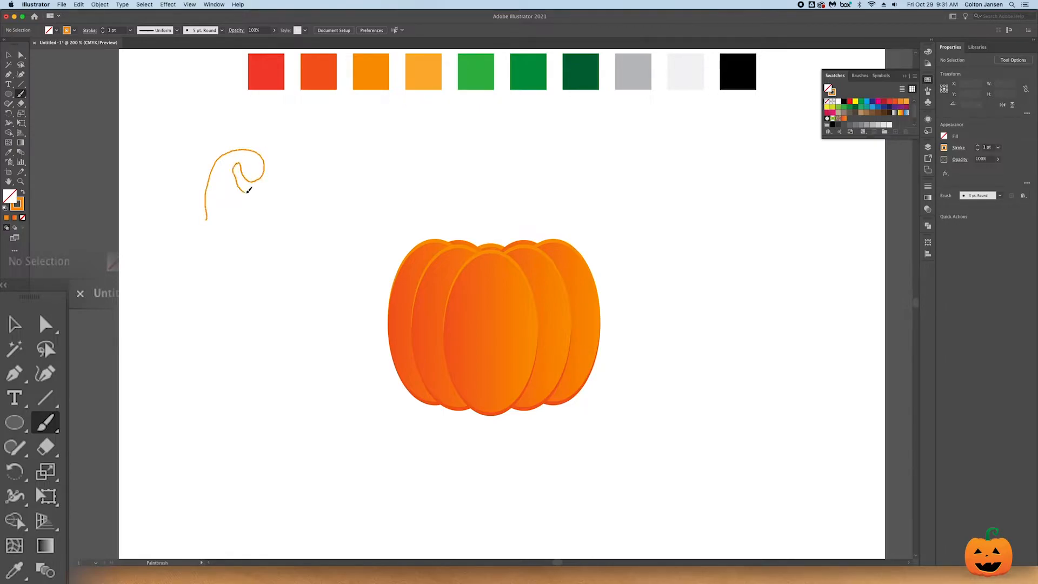
mouse_move(281, 160)
left_mouse_down()
mouse_move(244, 138)
mouse_move(190, 163)
mouse_move(175, 221)
mouse_move(217, 221)
left_mouse_up()
- Remove the stem's stroke and fill the stem with the dark green palette colour
left_click(14, 324)
left_click(215, 163)
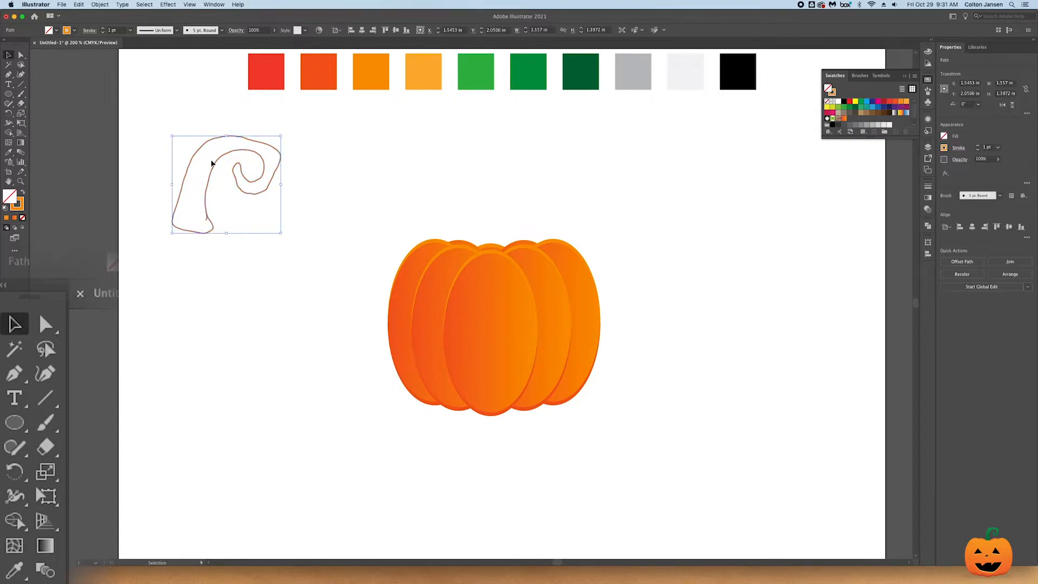
left_click(22, 217)
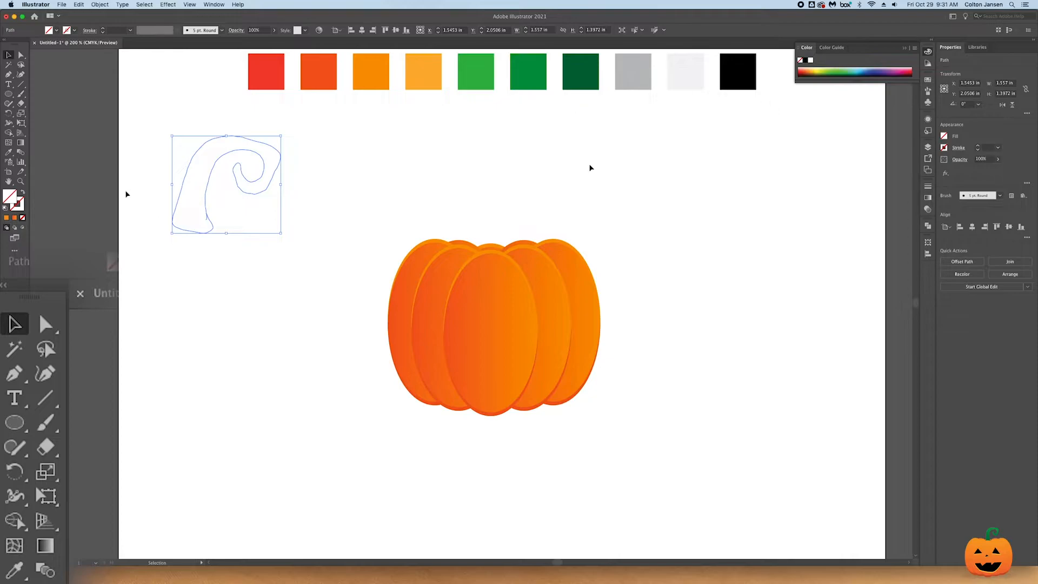
left_click(24, 573)
left_click(580, 70)
- Smooth the stem's rough edges along its inner and outer curves with the Smooth tool
left_click(9, 103)
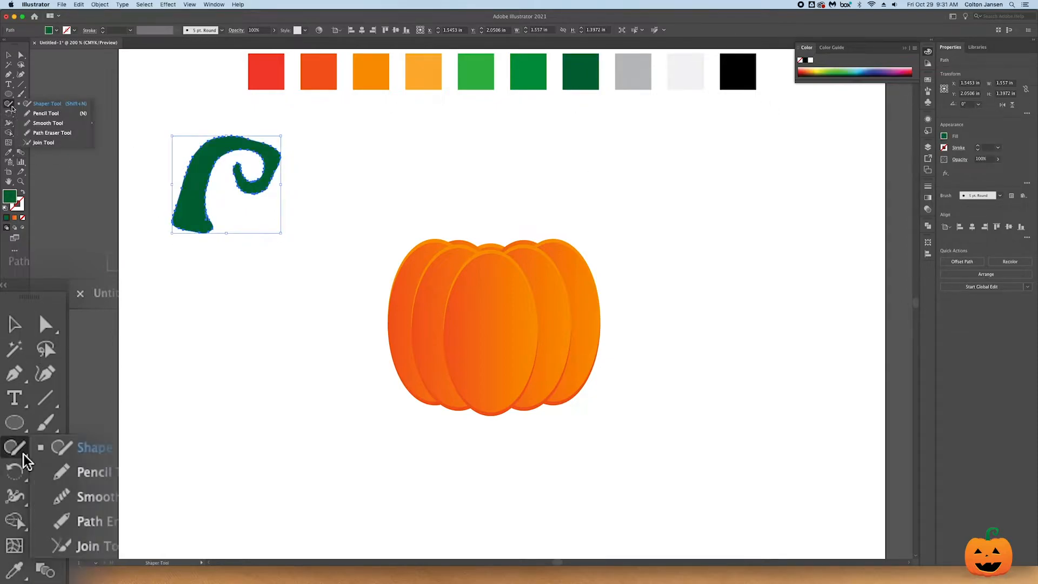
left_click(48, 123)
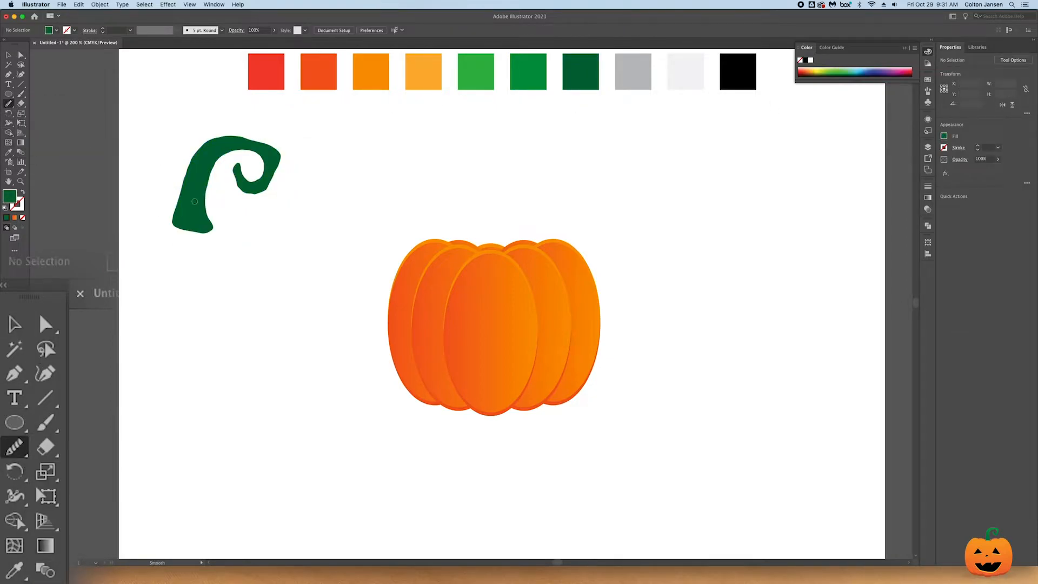
key("v")
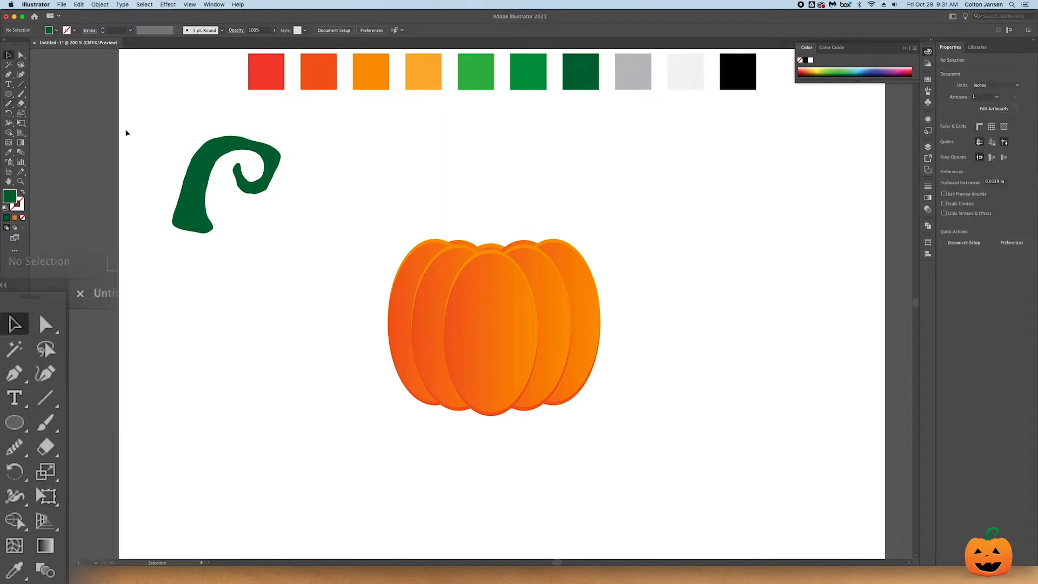
left_click(208, 164)
left_click(14, 446)
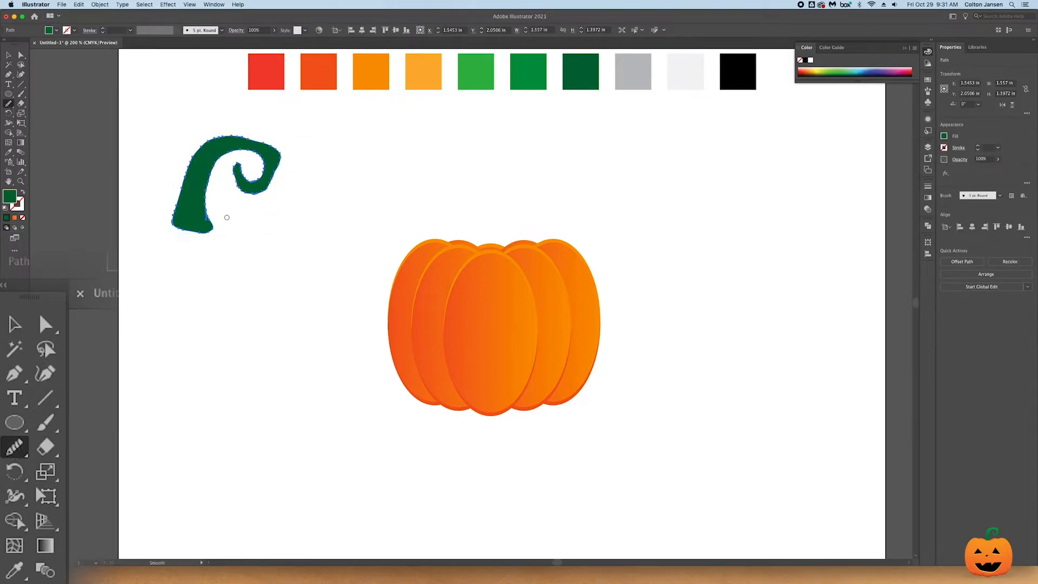
mouse_move(207, 214)
left_mouse_down()
mouse_move(219, 155)
mouse_move(288, 166)
mouse_move(267, 192)
mouse_move(242, 180)
mouse_move(254, 154)
mouse_move(271, 169)
left_mouse_up()
left_click_drag(209, 194, 209, 222)
left_click_drag(216, 141, 191, 236)
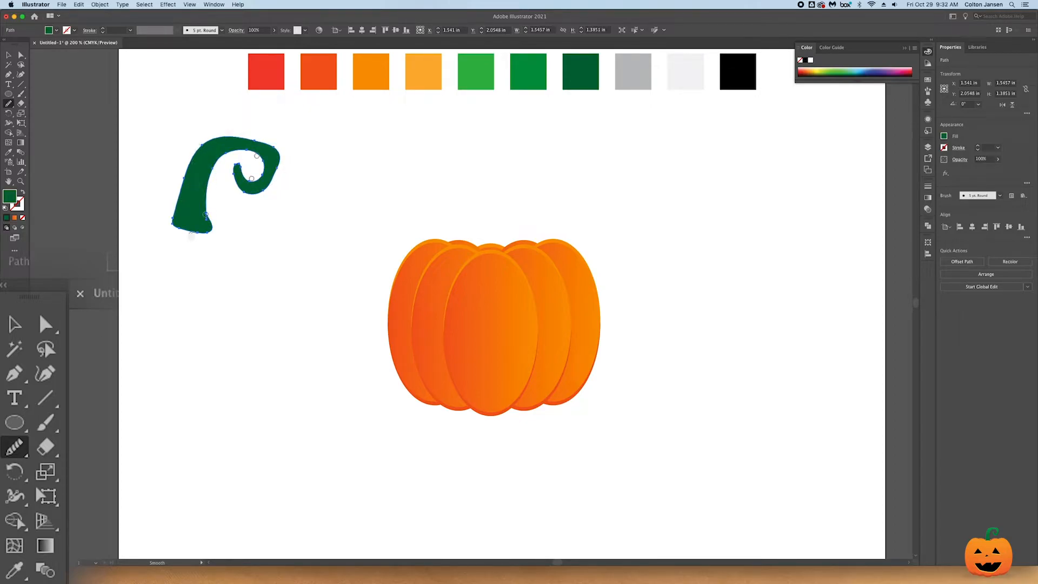
left_click_drag(277, 151, 268, 203)
- Place the stem at the top centre of the pumpkin, rotated about 11°, and send it behind the front centre rib
left_click(15, 324)
left_click_drag(290, 140, 513, 229)
key("super+[")
key("super+[")
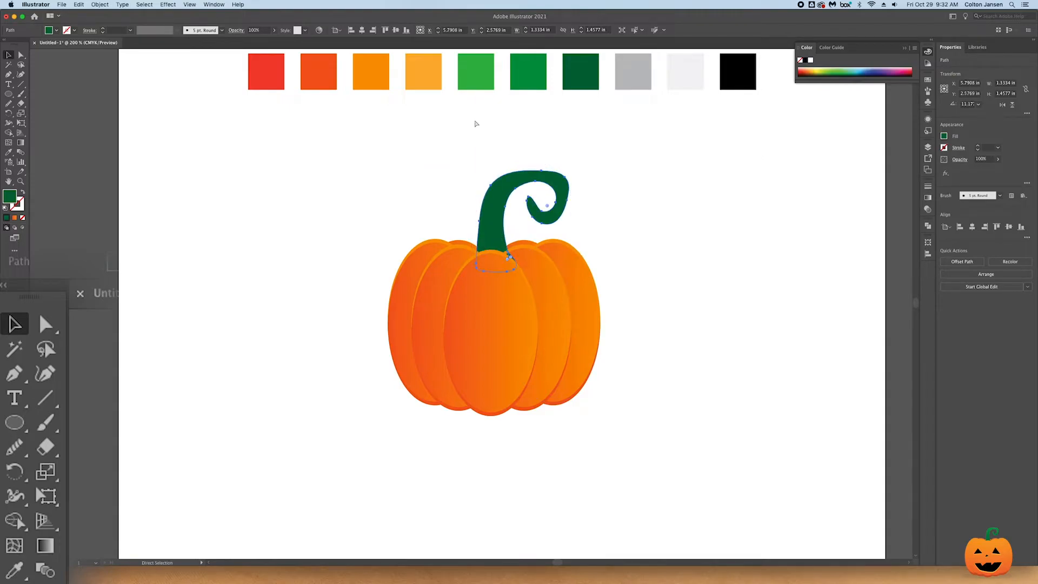
- Lower the stem slightly into the pumpkin and scale it down to about 1.23 in wide
mouse_move(504, 186)
left_mouse_down()
mouse_move(509, 197)
mouse_move(513, 187)
left_mouse_up()
left_click_drag(574, 222, 566, 222)
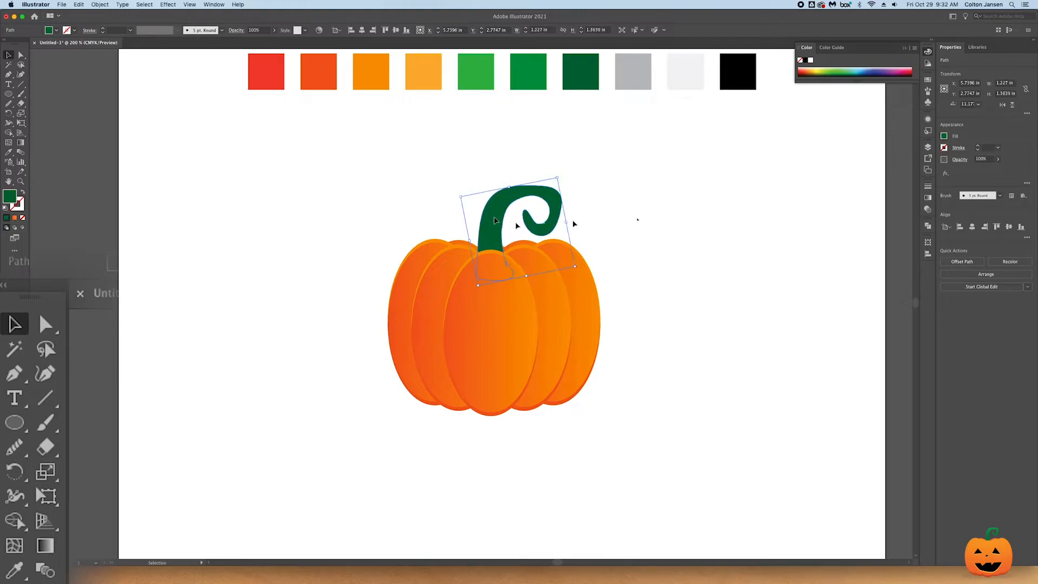
left_click(656, 223)
- Build a linear gradient running from the dark green to the medium green palette colour
left_click(928, 79)
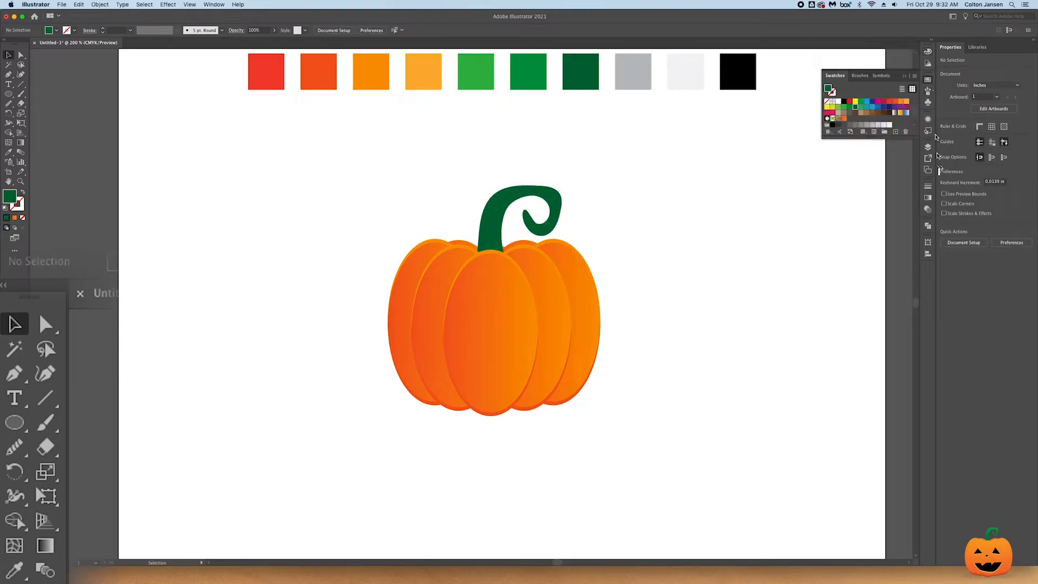
left_click(927, 198)
left_click(859, 195)
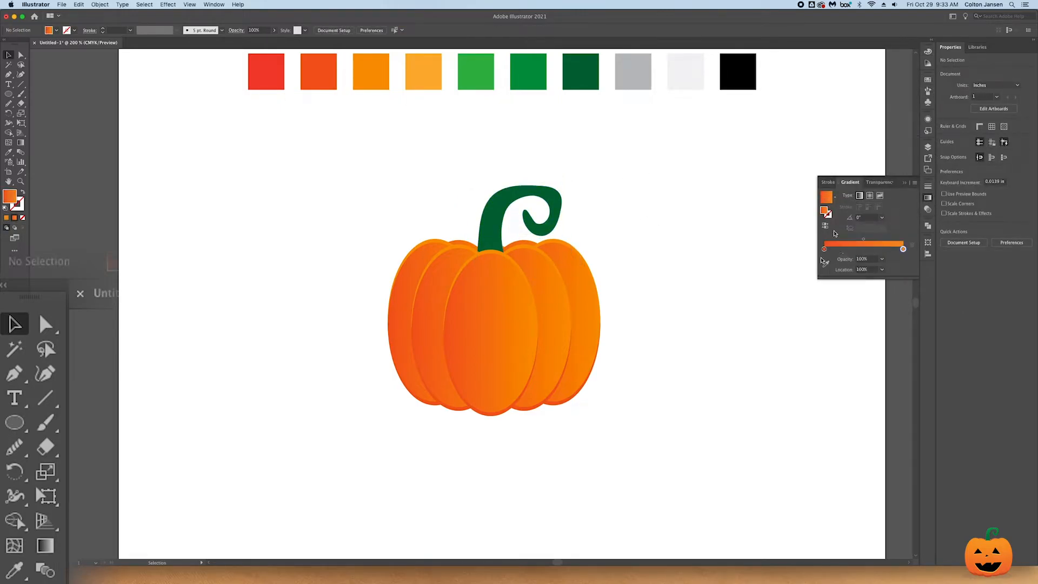
left_click(824, 248)
left_click(825, 263)
left_click(585, 80)
left_click(903, 249)
left_click(537, 75)
- Save the green gradient as a swatch and apply it to the stem
left_click(928, 80)
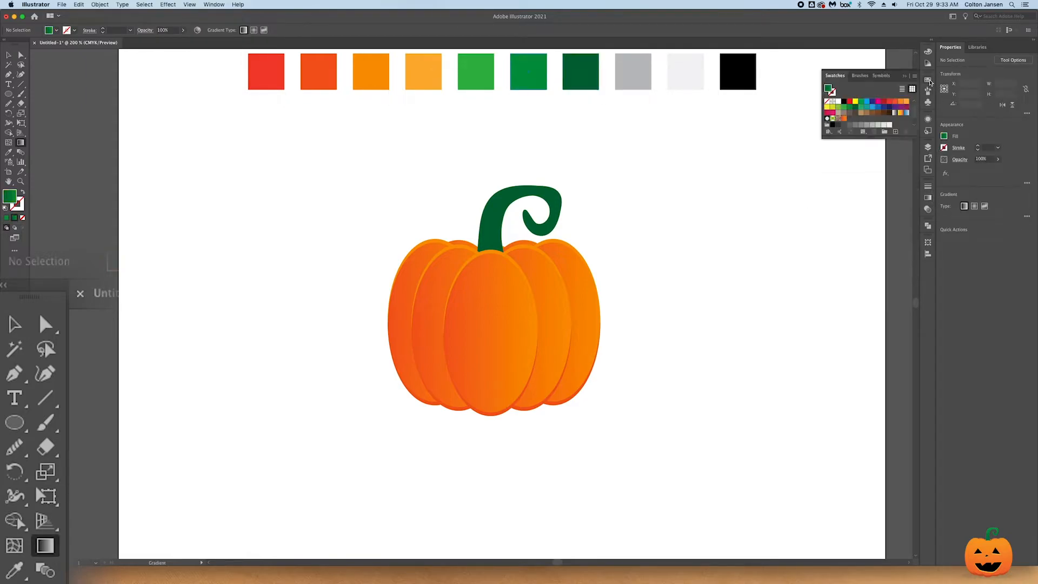
left_click_drag(830, 90, 850, 119)
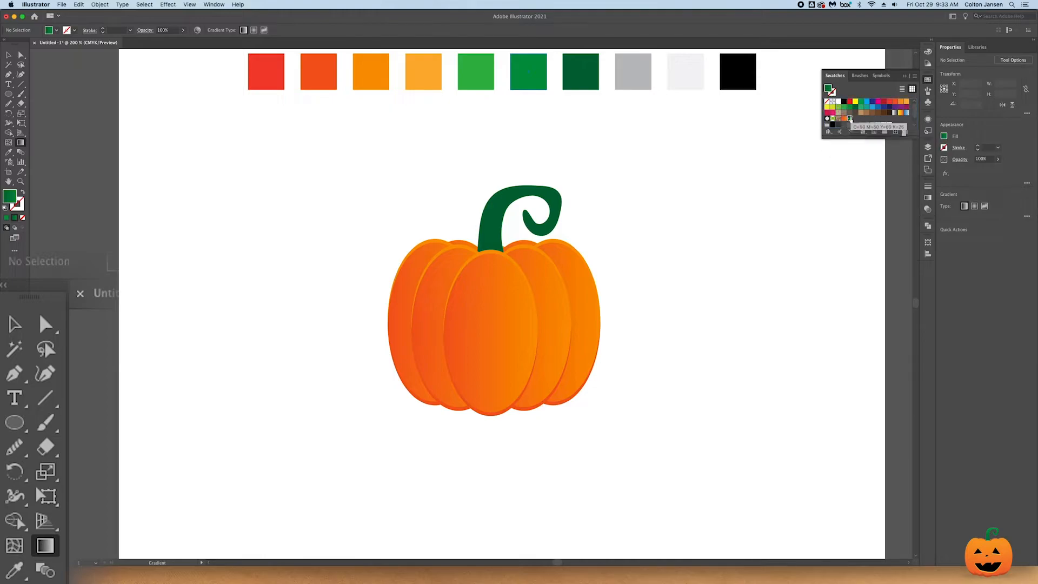
left_click(9, 56)
left_click(502, 207)
left_click(849, 118)
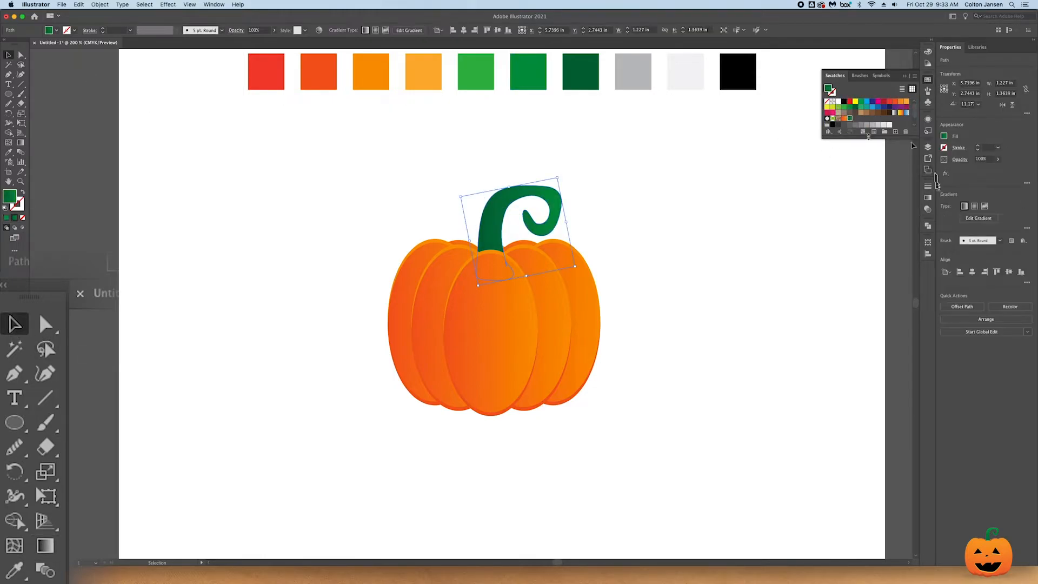
- Set the stem gradient's midpoint to about 63% and its angle to 90°
left_click(929, 199)
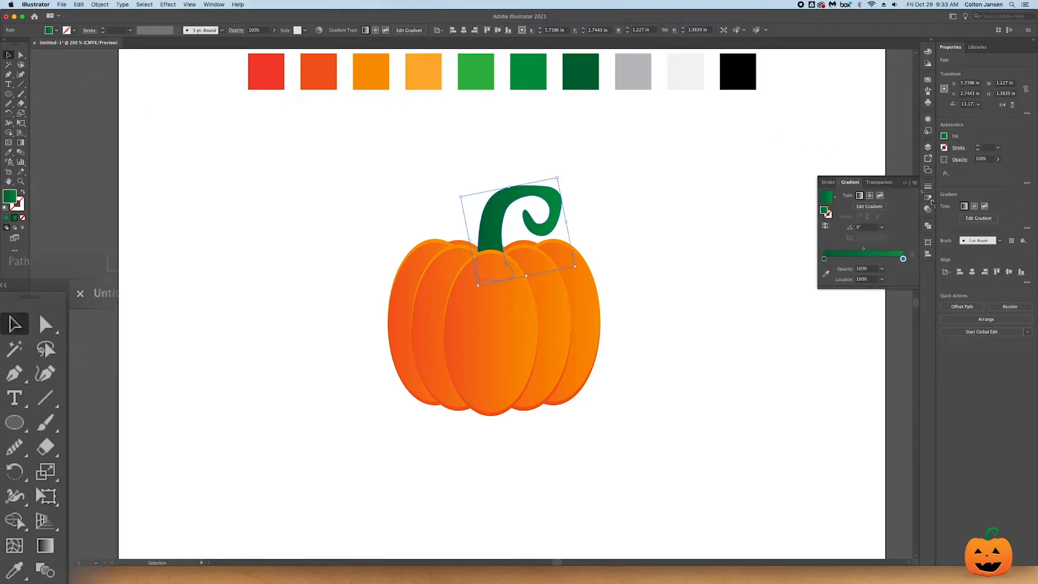
left_click(873, 249)
left_click(881, 227)
left_click(890, 246)
left_click(881, 227)
left_click(893, 271)
left_click(238, 146)
- Nudge the stem slightly upward on the pumpkin
left_click_drag(489, 236, 490, 230)
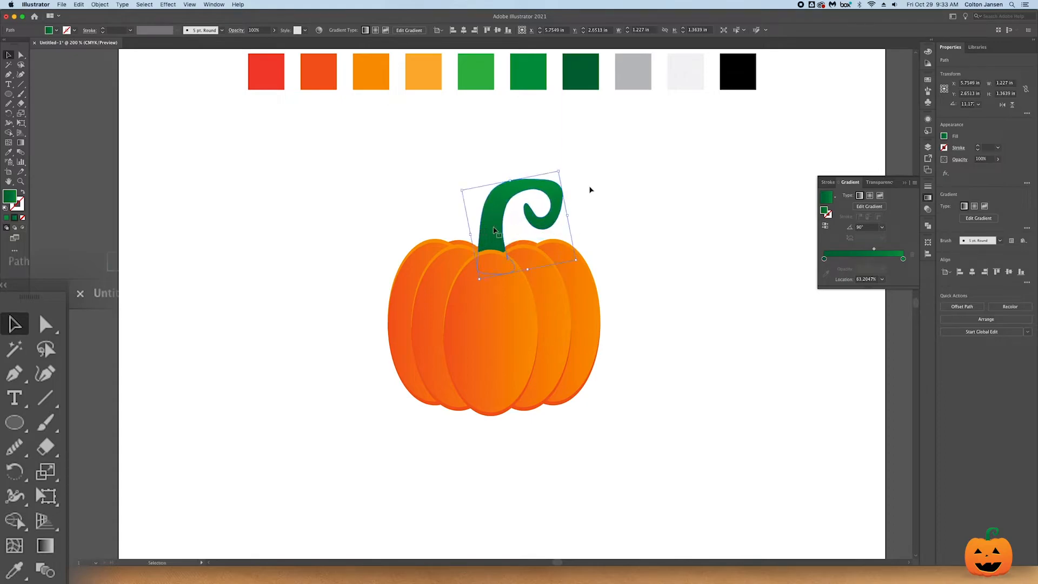
left_click(435, 203)
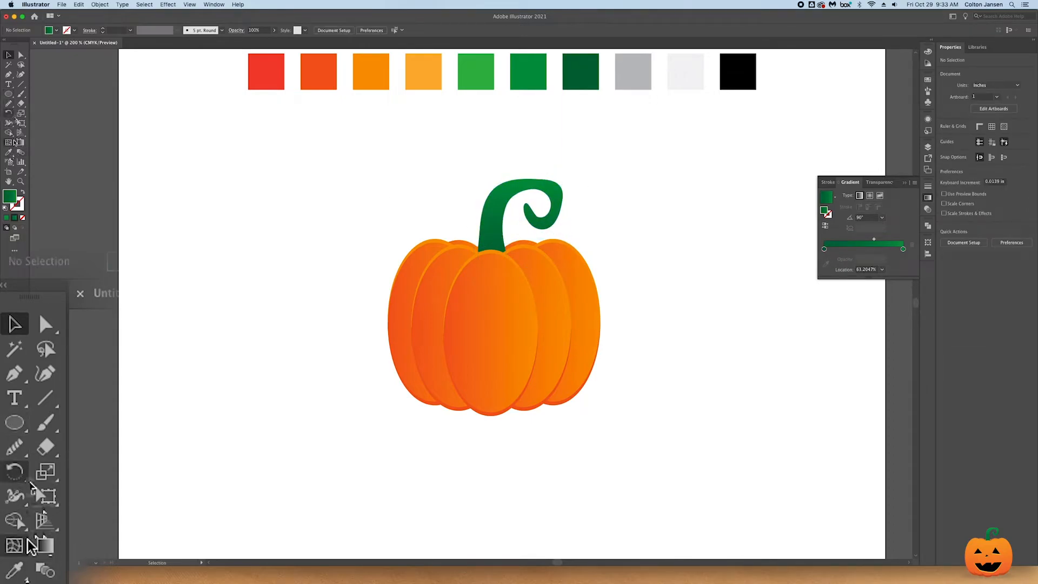
- Draw a closed grinning mouth about 1.8 in wide across the lower part of the pumpkin with the Pen tool
left_click(14, 373)
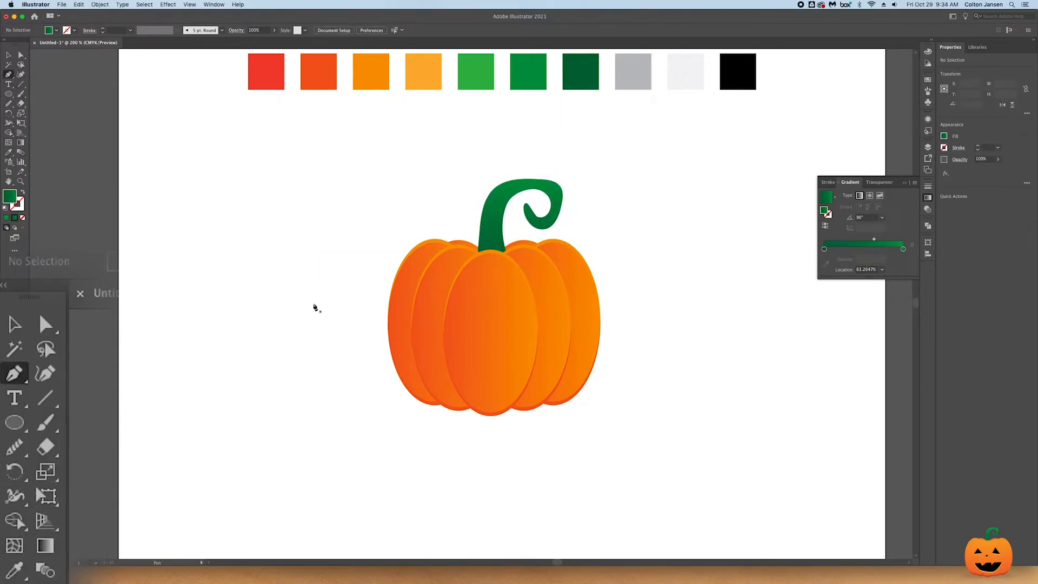
left_click(430, 359)
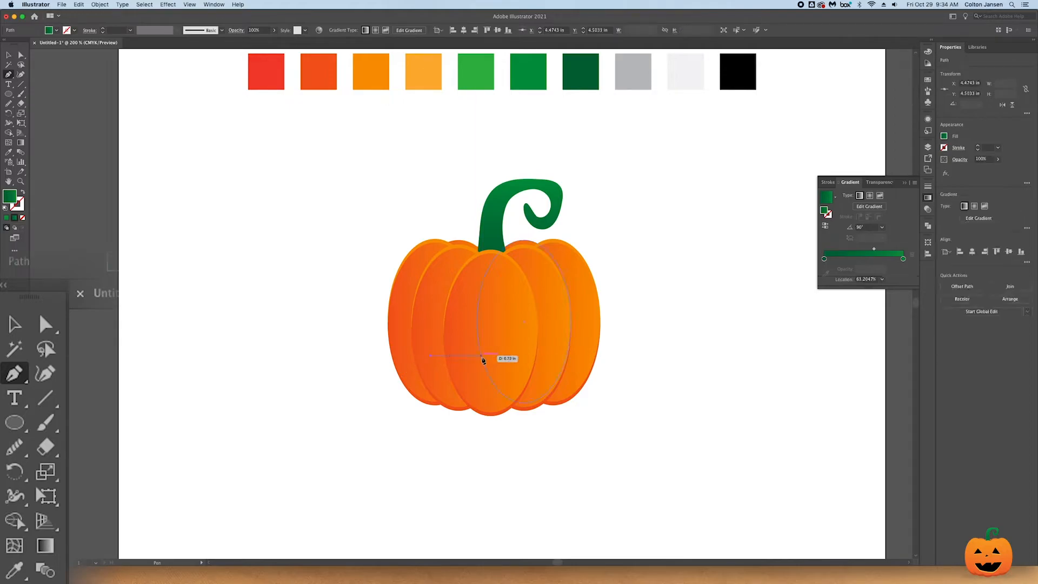
left_click(556, 352)
left_click_drag(483, 395, 465, 396)
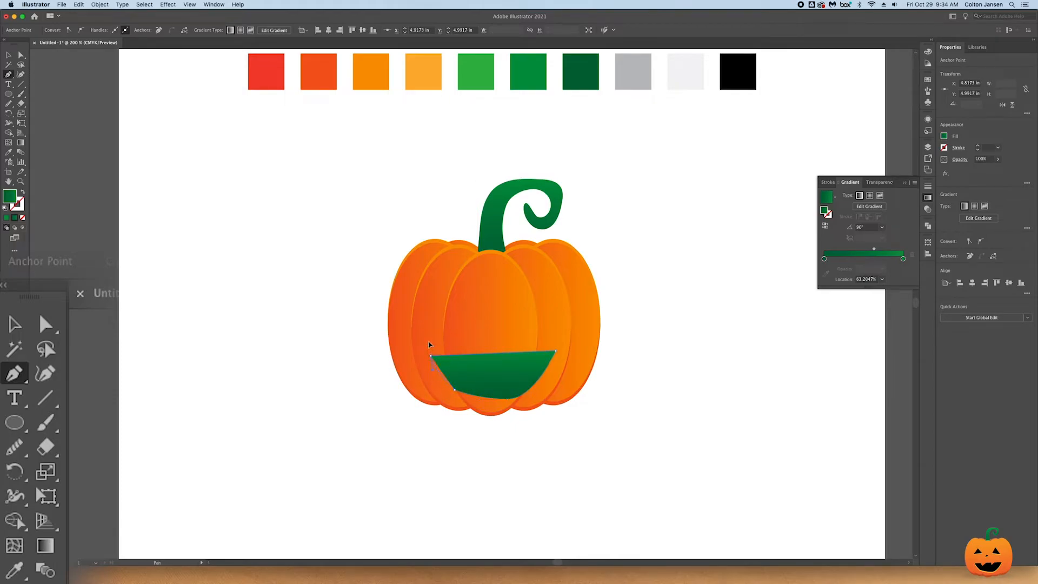
- Fill the mouth with the black palette colour and nudge it slightly upward
left_click(8, 152)
left_click(738, 71)
left_click(8, 55)
left_click(245, 272)
mouse_move(517, 381)
left_mouse_down()
mouse_move(551, 399)
mouse_move(516, 380)
left_mouse_up()
- Draw two black triangular eyes above the mouth, one on each side of the pumpkin's centre
left_click(15, 373)
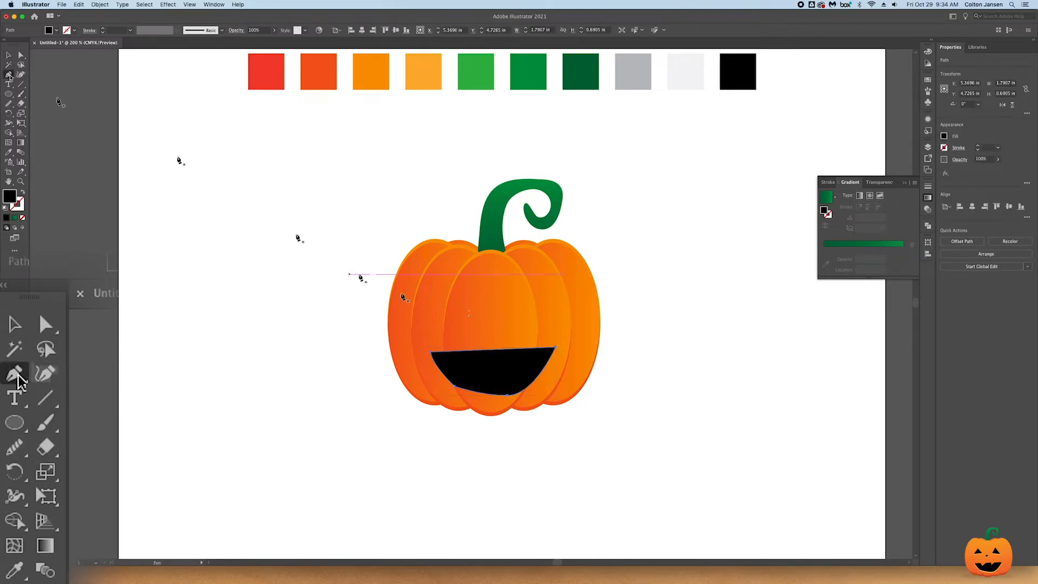
left_click_drag(446, 284, 431, 315)
left_click(427, 313)
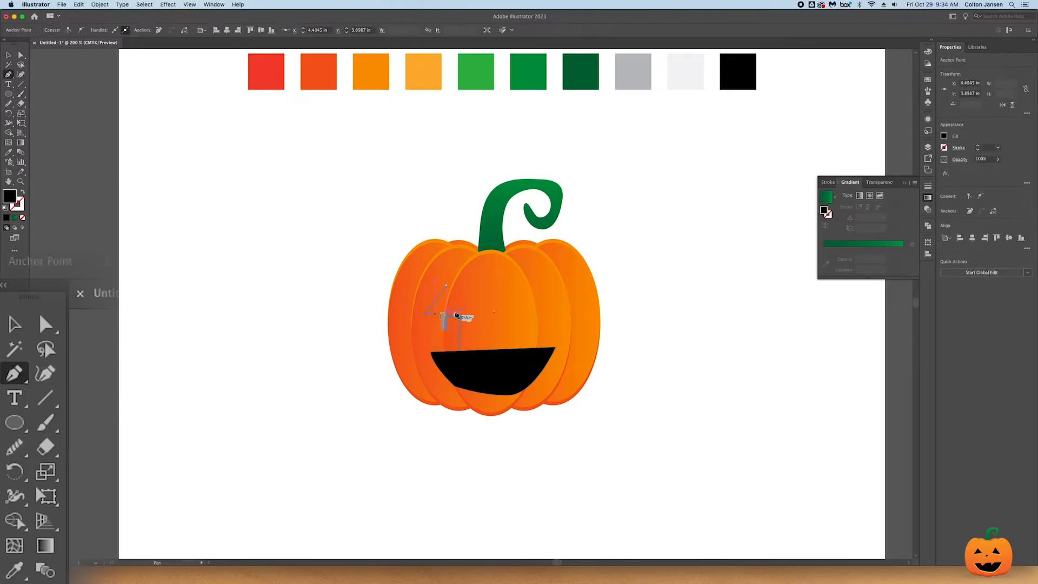
left_click(468, 313)
left_click(524, 282)
left_click(549, 314)
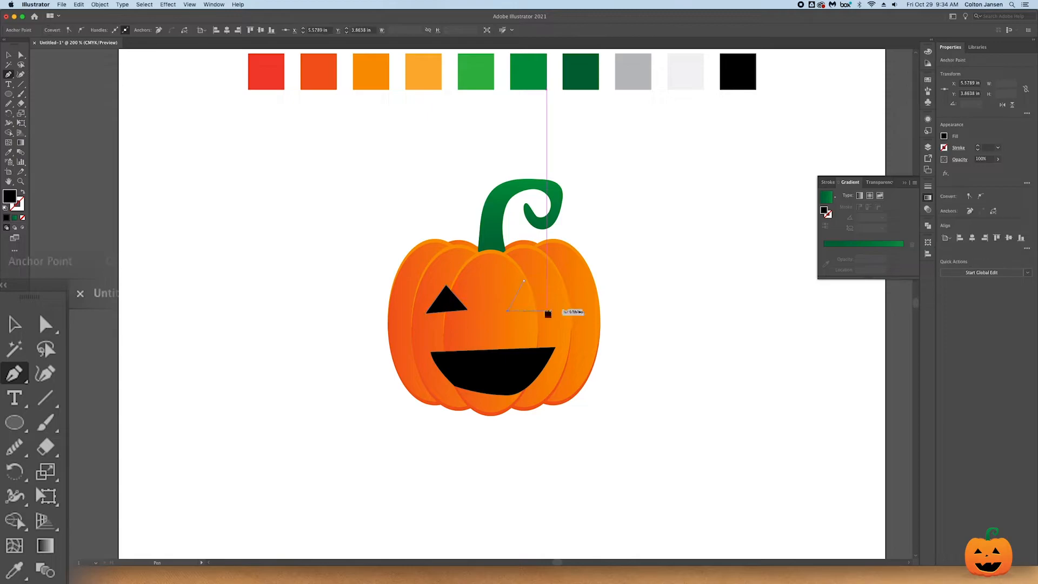
left_click(508, 312)
left_click(524, 282)
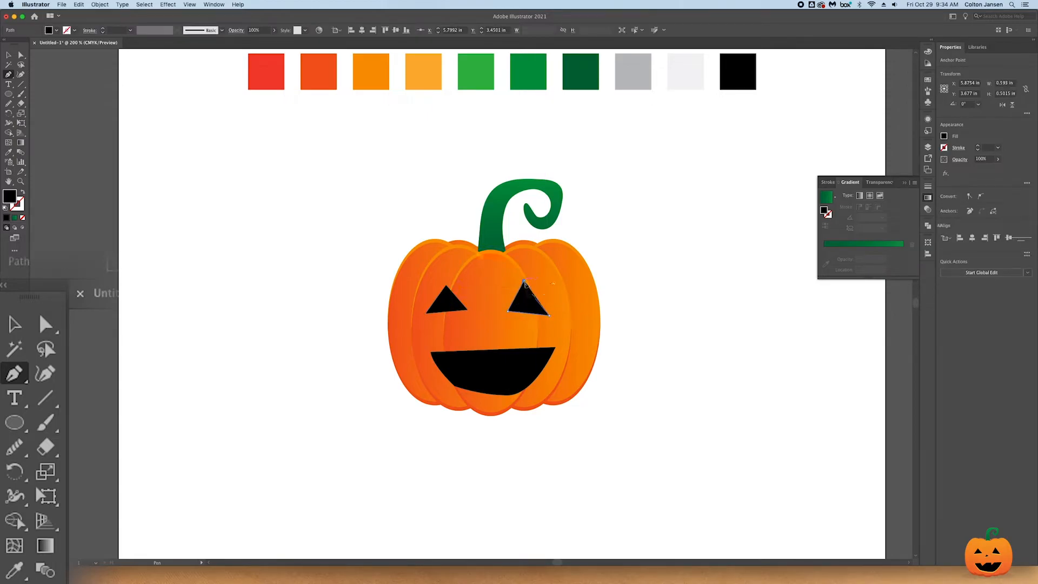
- Draw a small black triangular nose between the eyes and the mouth
left_click(485, 314)
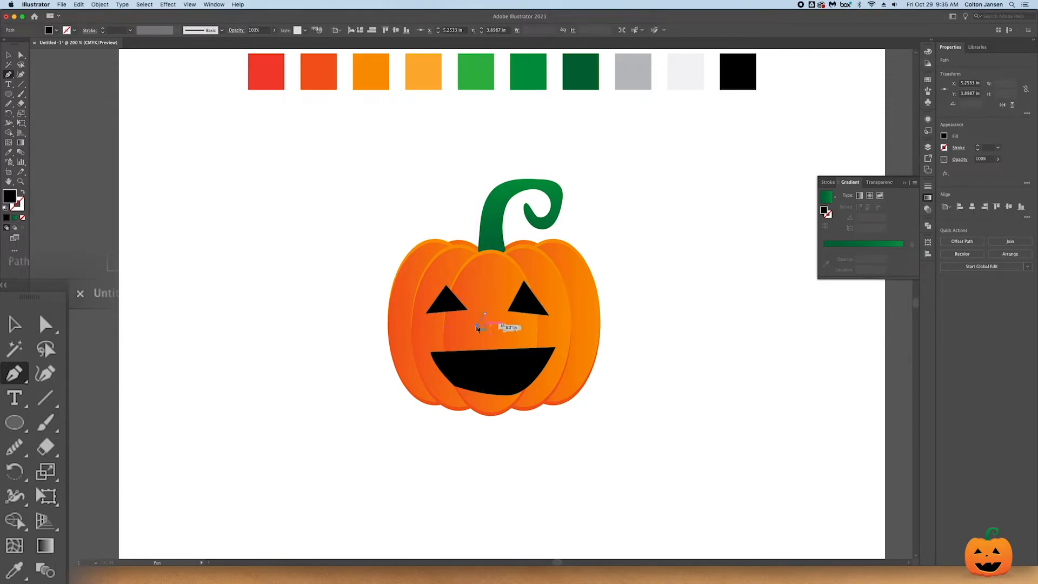
left_click(477, 326)
left_click(496, 322)
left_click(485, 314)
- Draw a closed shape with two pointed teeth along the mouth's upper edge, overlapping the mouth
left_click(438, 348)
left_click(455, 348)
left_click(465, 364)
left_click(486, 347)
left_click(504, 347)
left_click(507, 359)
left_click(523, 341)
left_click(439, 348)
- Subtract the toothed shape from the mouth with the Pathfinder's Minus Front operation
left_click(9, 56)
left_click(522, 379, "shift")
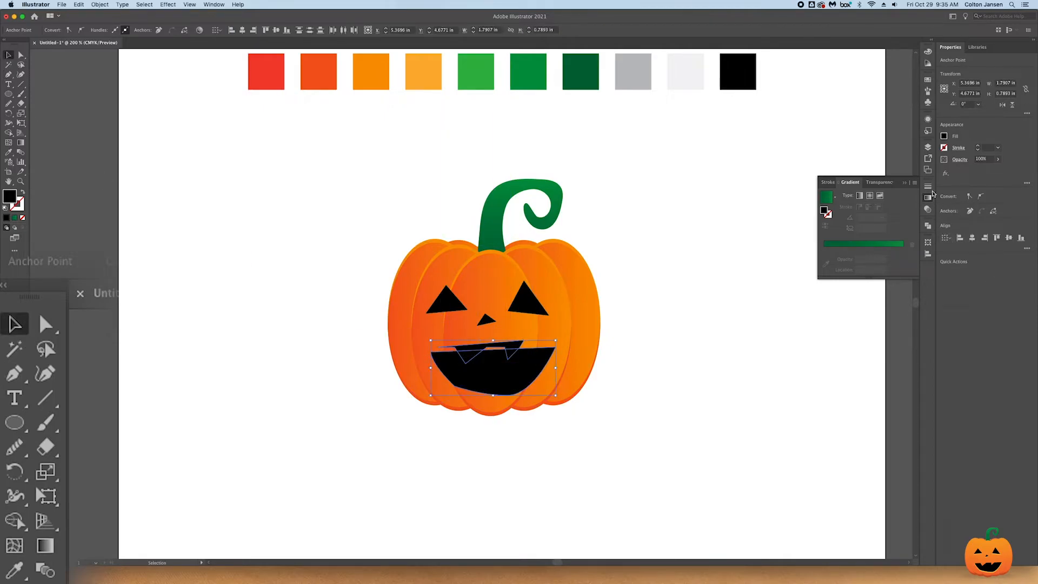
left_click(929, 227)
left_click(844, 244)
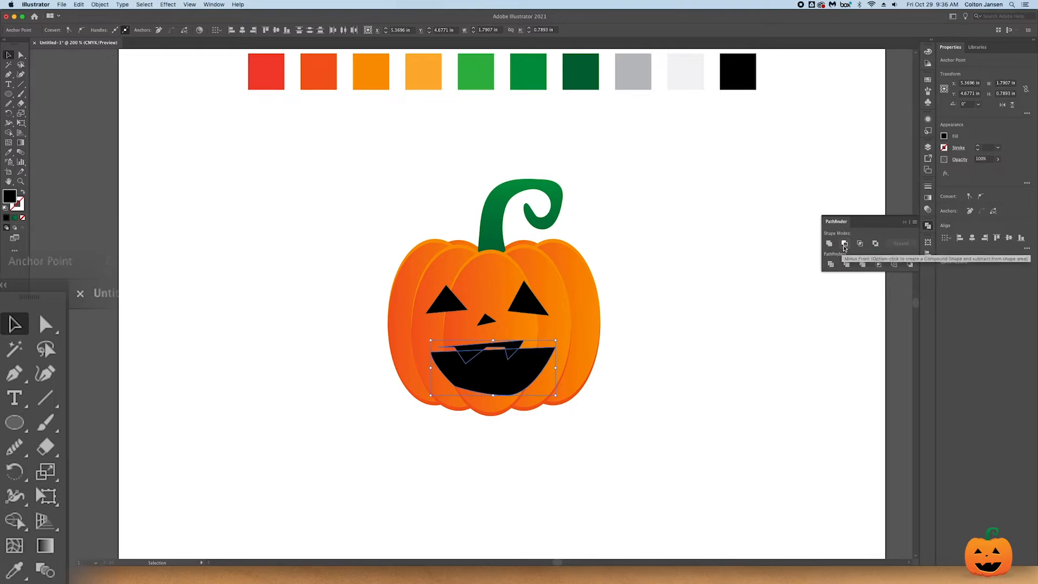
- Duplicate the mouth, both eyes and the nose, placing each copy slightly above its original
left_click_drag(502, 378, 502, 376)
left_click(523, 306)
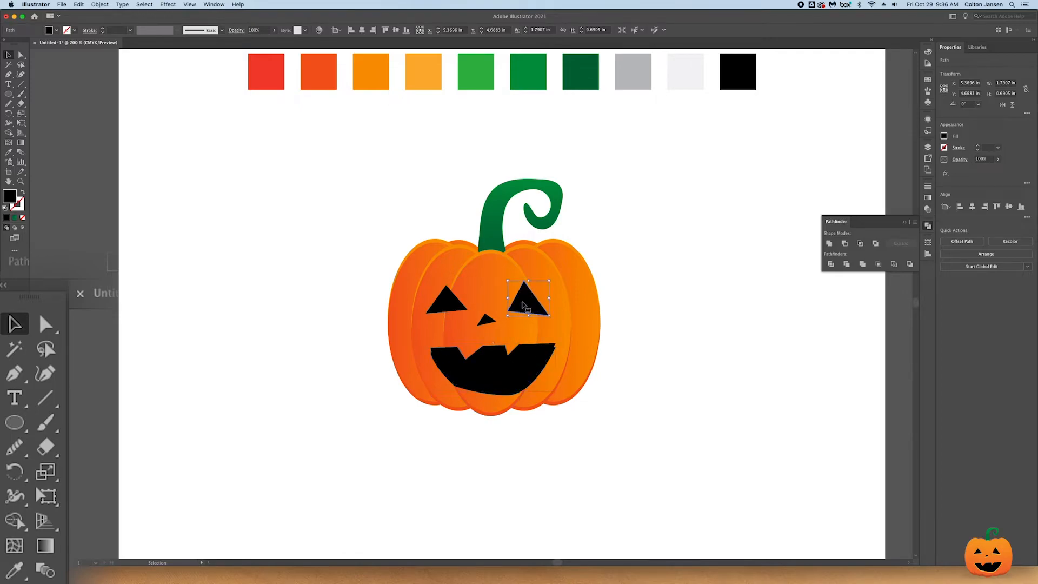
left_click_drag(524, 304, 449, 303)
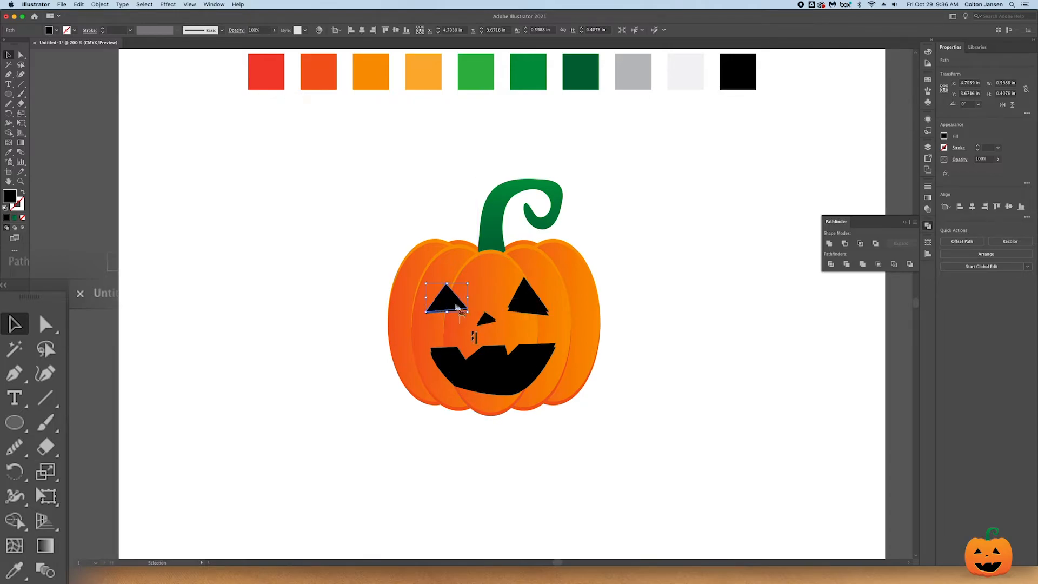
left_click(527, 299, "shift")
left_click(487, 319, "shift")
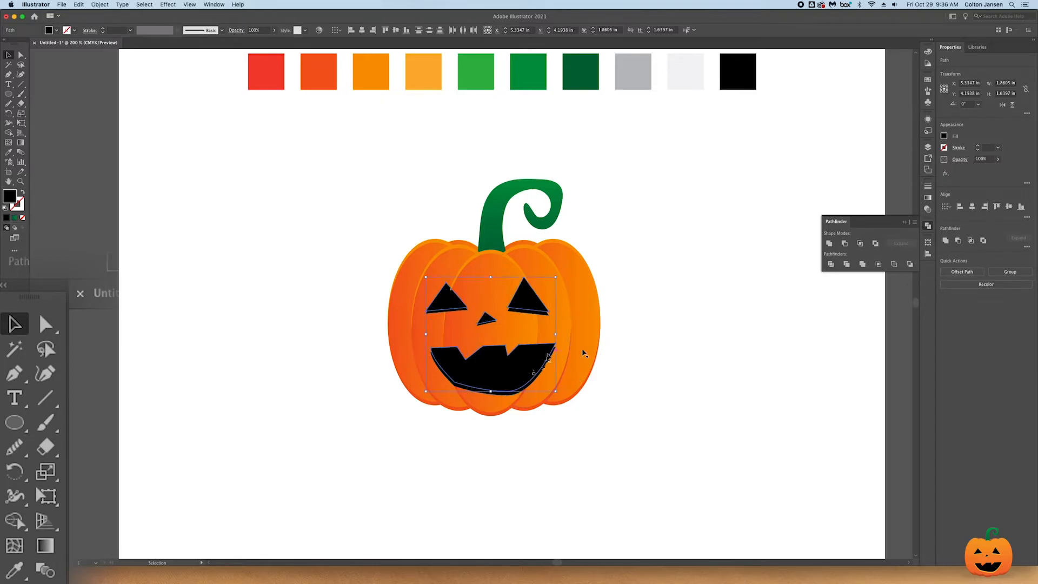
left_click_drag(9, 104, 52, 103)
left_click(9, 55)
left_click(281, 200)
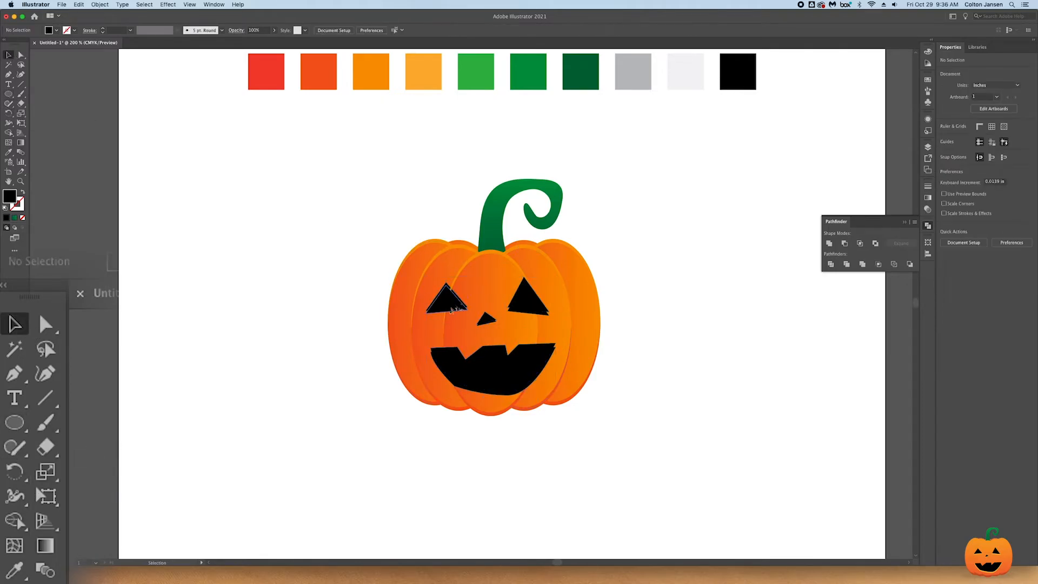
scroll(458, 300, "up", 3)
left_click(451, 301)
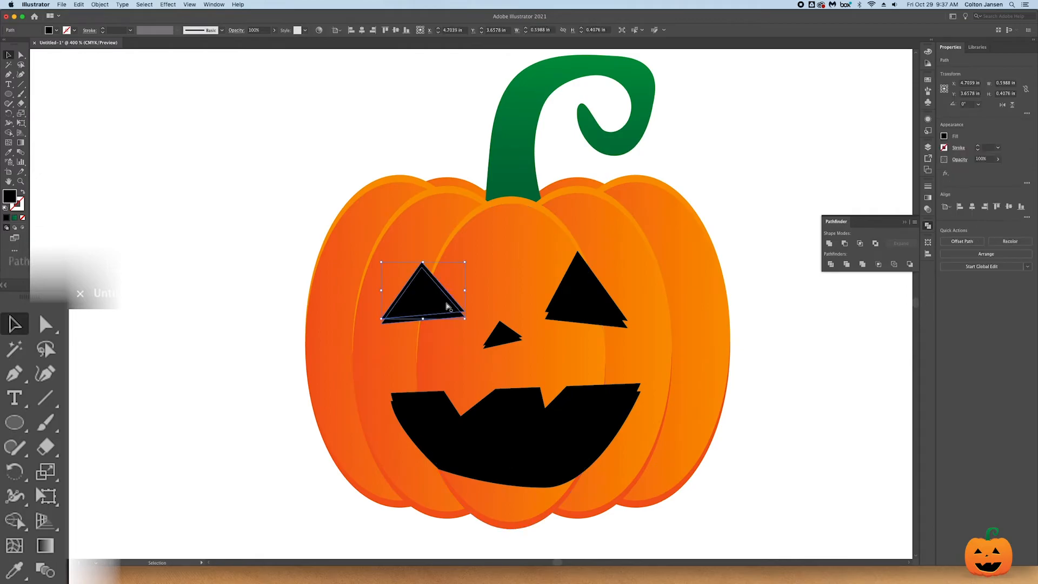
left_click(600, 293)
left_click(10, 105)
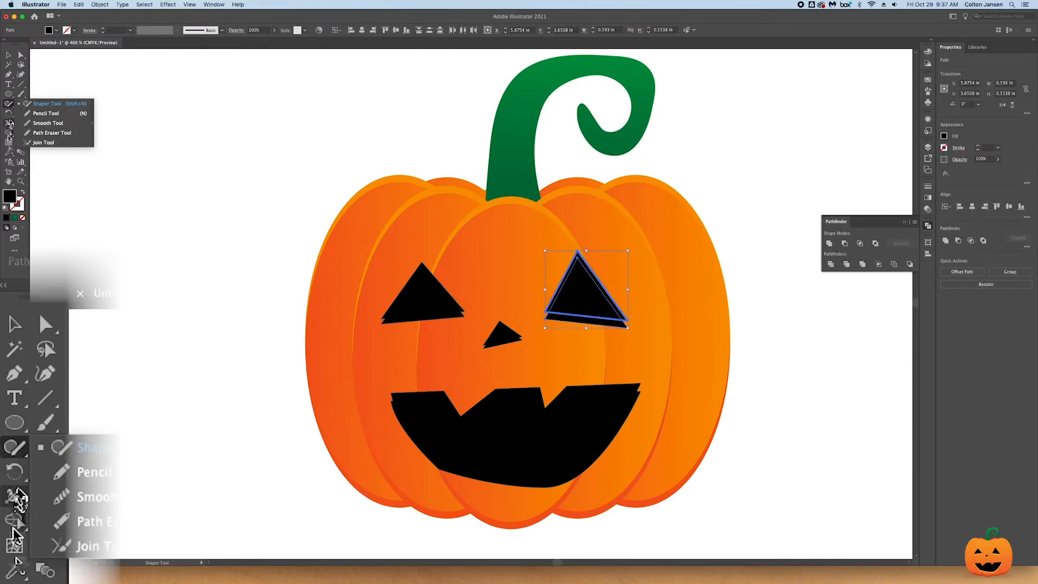
left_click(9, 133)
left_click(9, 55)
left_click(589, 287)
left_click(610, 254)
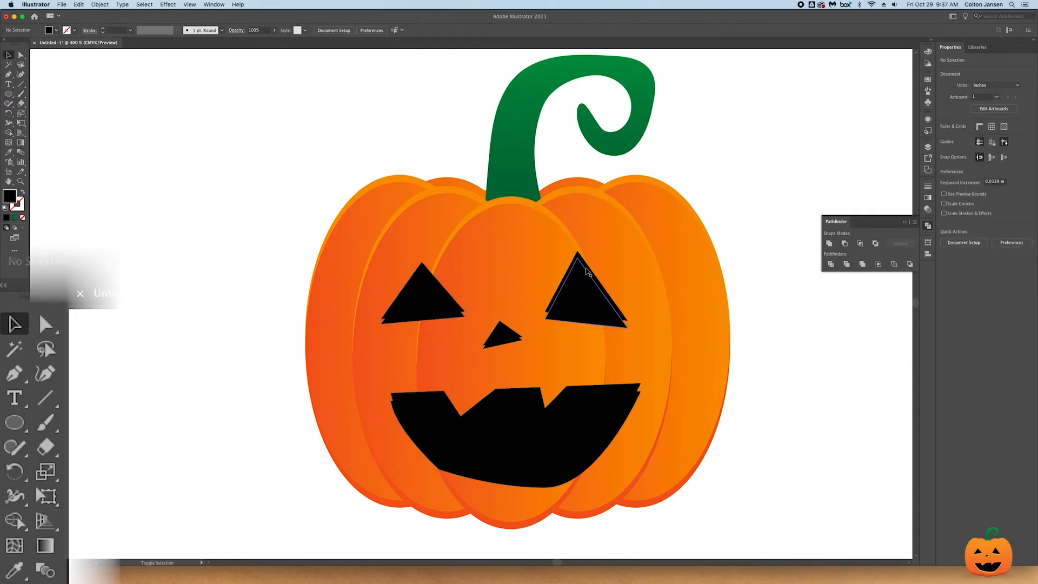
- Remove the upper sliver that sticks out beyond the right eye's overlapping triangles with the Shape Builder
left_click(588, 271)
left_click(592, 319, "shift")
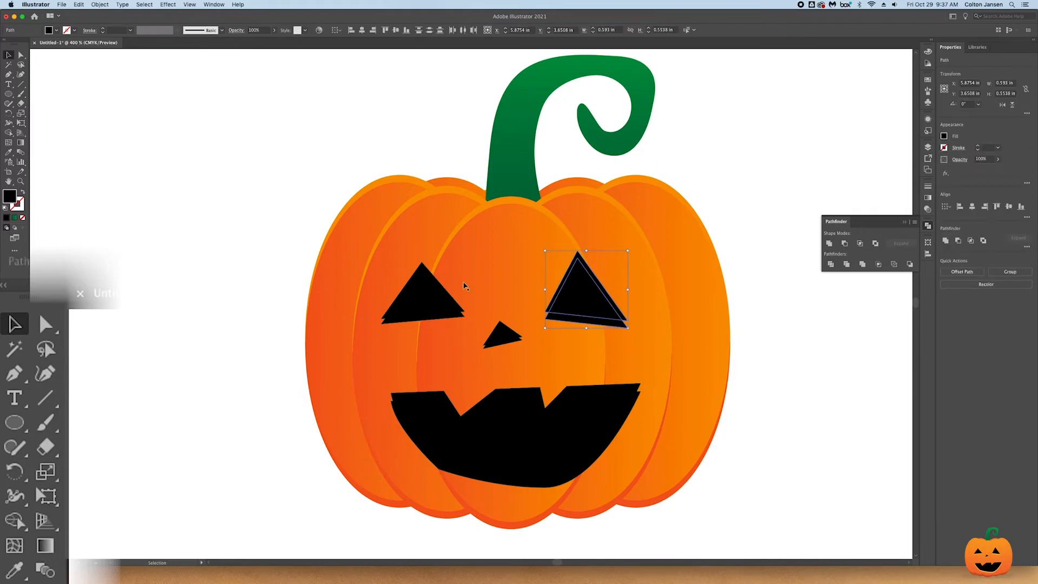
left_click(9, 134)
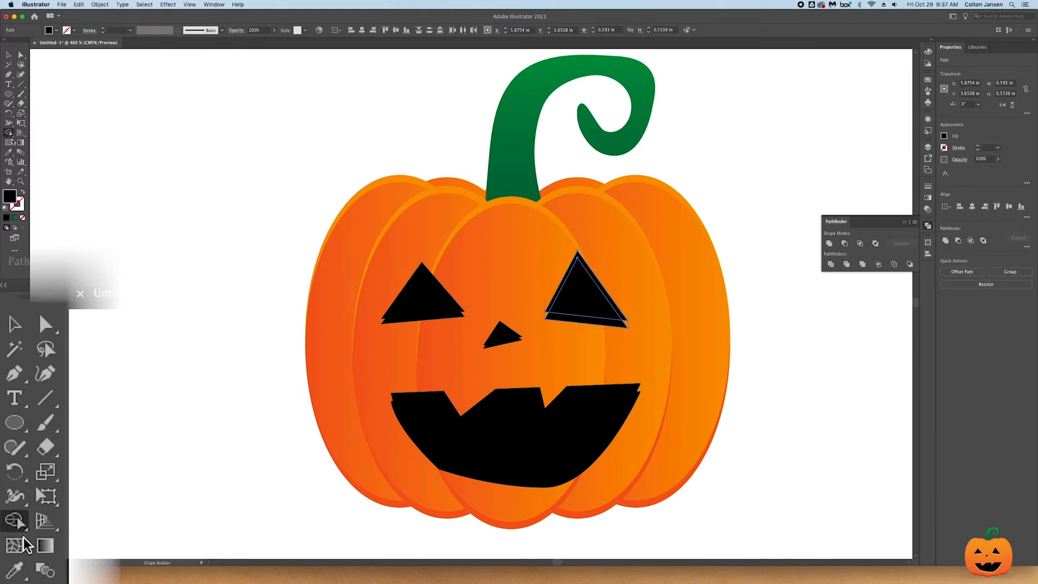
left_click(605, 295)
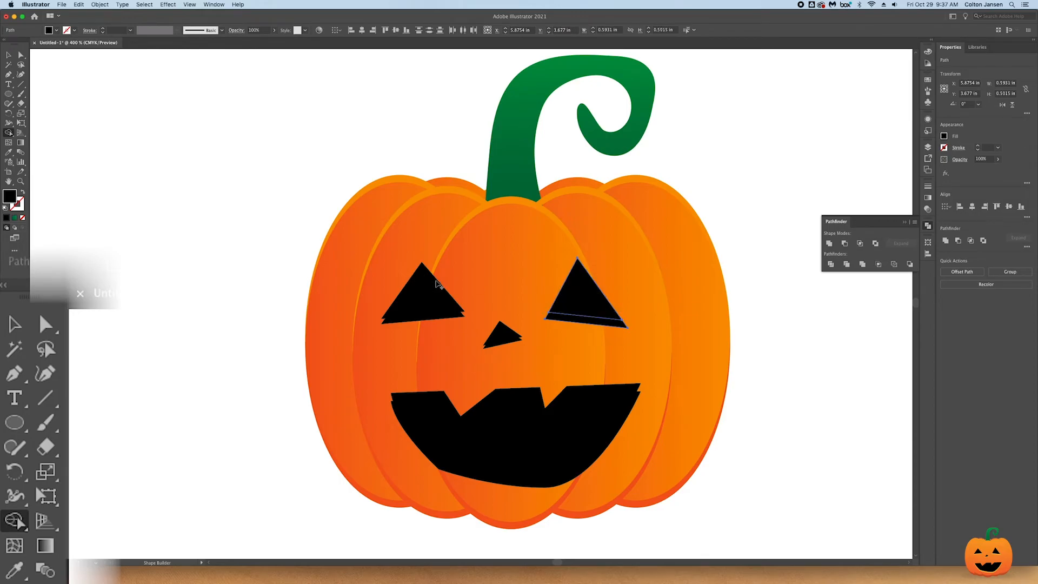
- Remove the upper protruding sliver from the left eye's two overlapping triangles with the Shape Builder
left_click(9, 55)
left_click(411, 291, "shift")
left_click(291, 243)
left_click(458, 309)
left_click(452, 318, "shift")
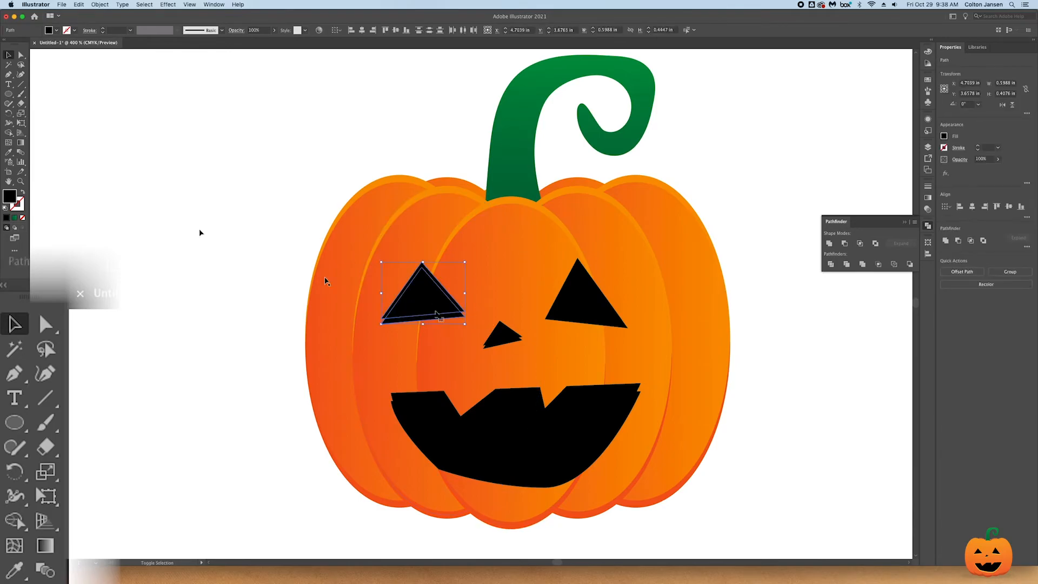
left_click(8, 132)
left_click(453, 286)
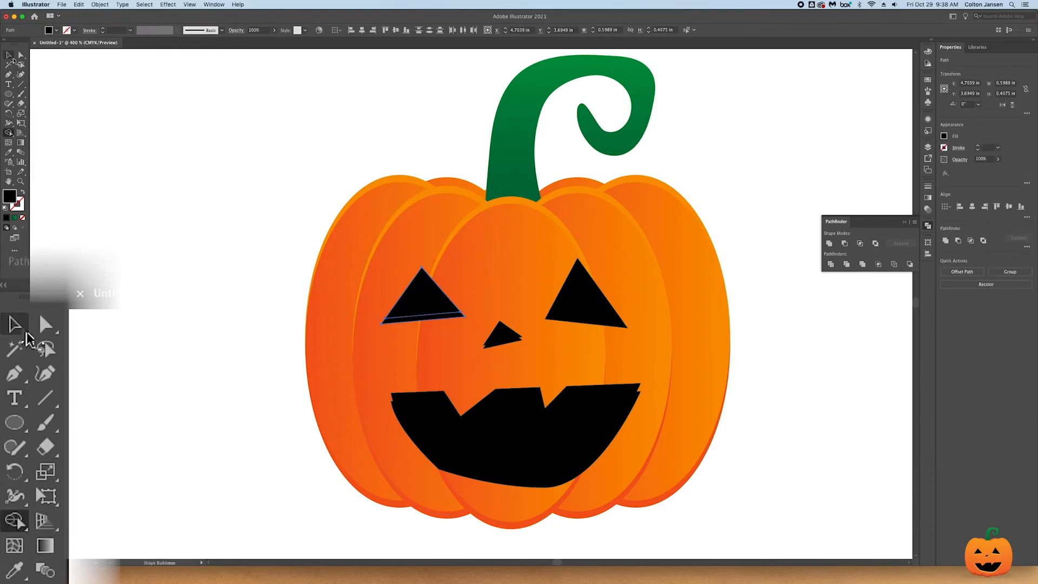
- Trim the protruding upper sliver off the nose's two overlapping triangles with the Shape Builder
left_click(9, 55)
left_click(508, 336, "shift")
left_click(427, 305, "shift")
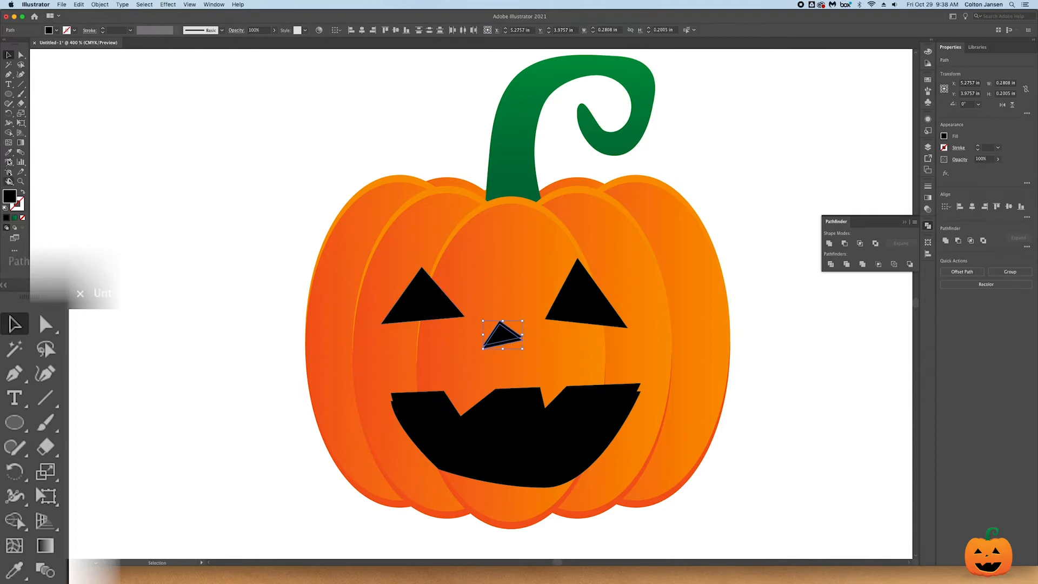
left_click(9, 133)
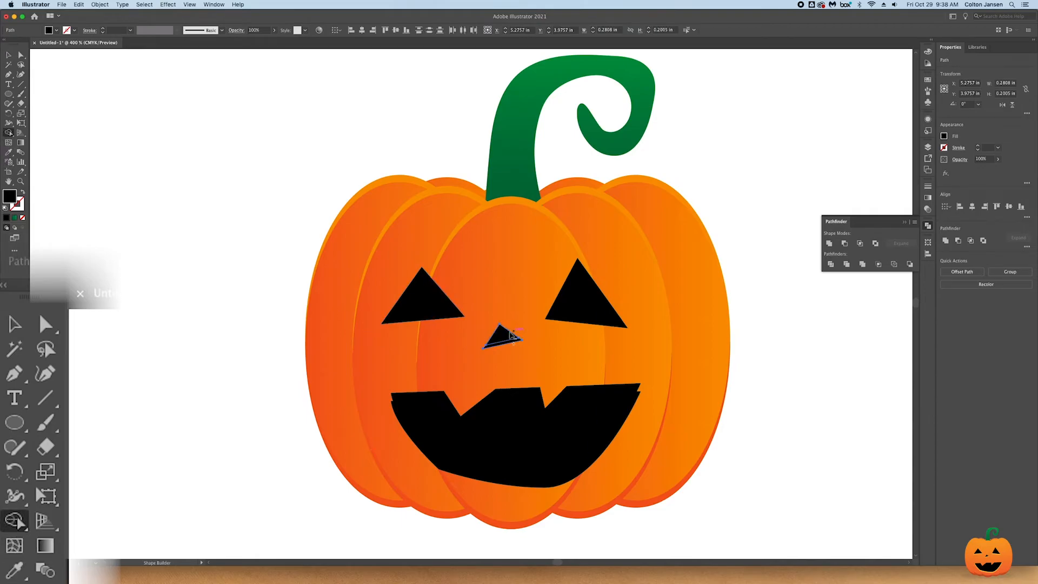
- Trim the strip along the upper toothed edge of the two overlapping mouth shapes with the Shape Builder
left_click(9, 55)
left_click(532, 424)
left_click(577, 391, "shift")
left_click(8, 132)
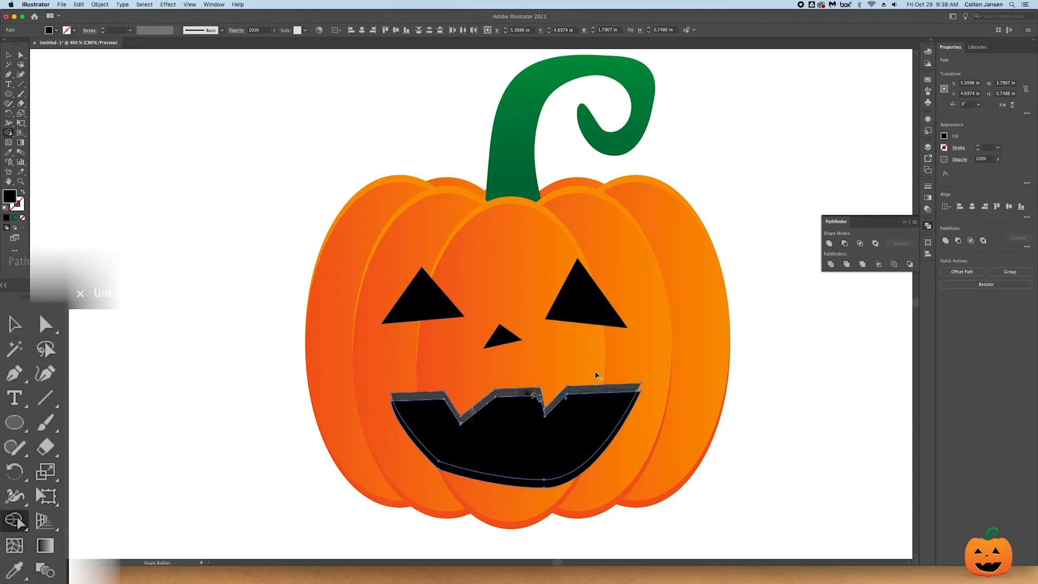
left_click(532, 396, "alt")
key("v")
- Select both eyes, the nose and the mouth together and show their corner handles
left_click(574, 299)
left_click(428, 301, "shift")
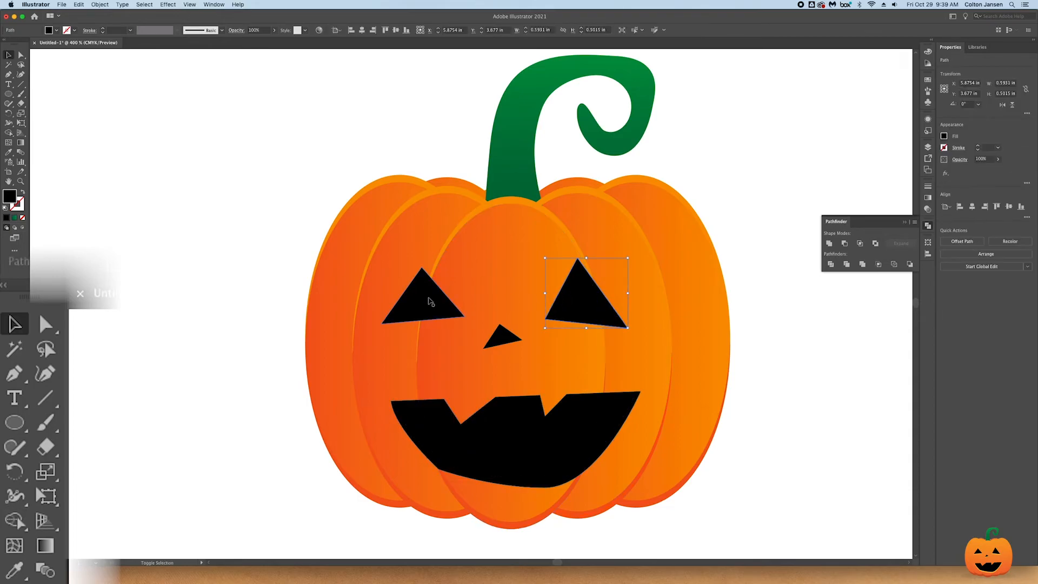
left_click(501, 337, "shift")
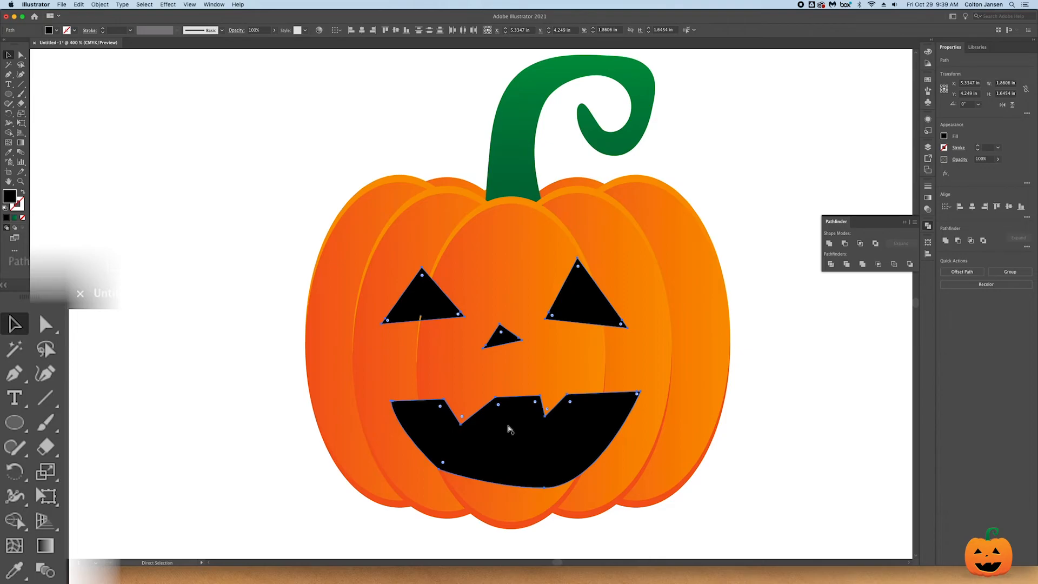
key("v")
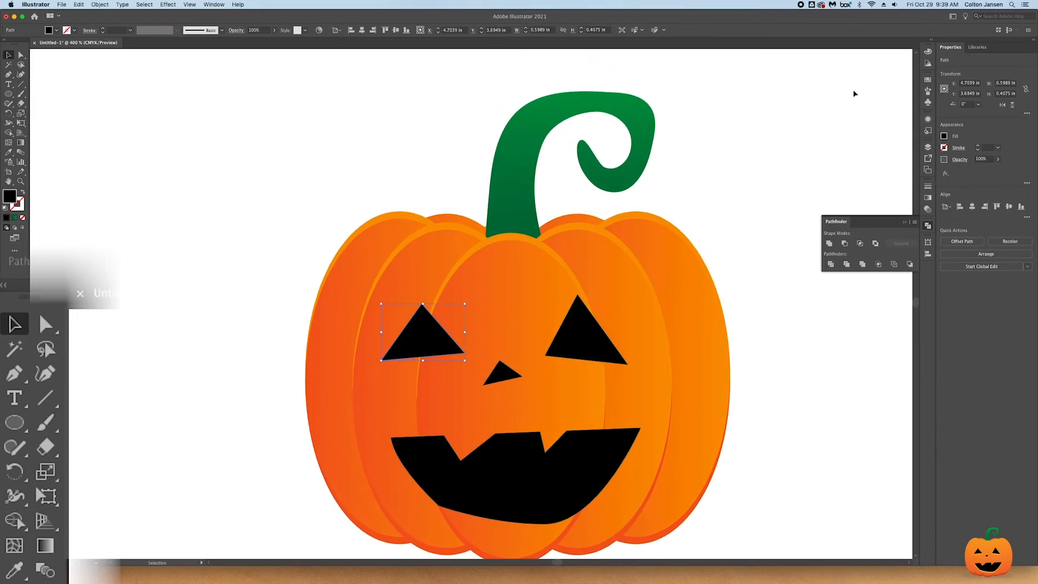
- Fill the left eye's rear shape with the red palette colour as a thin lower edge
key("super+minus")
scroll(789, 125, "up", 1)
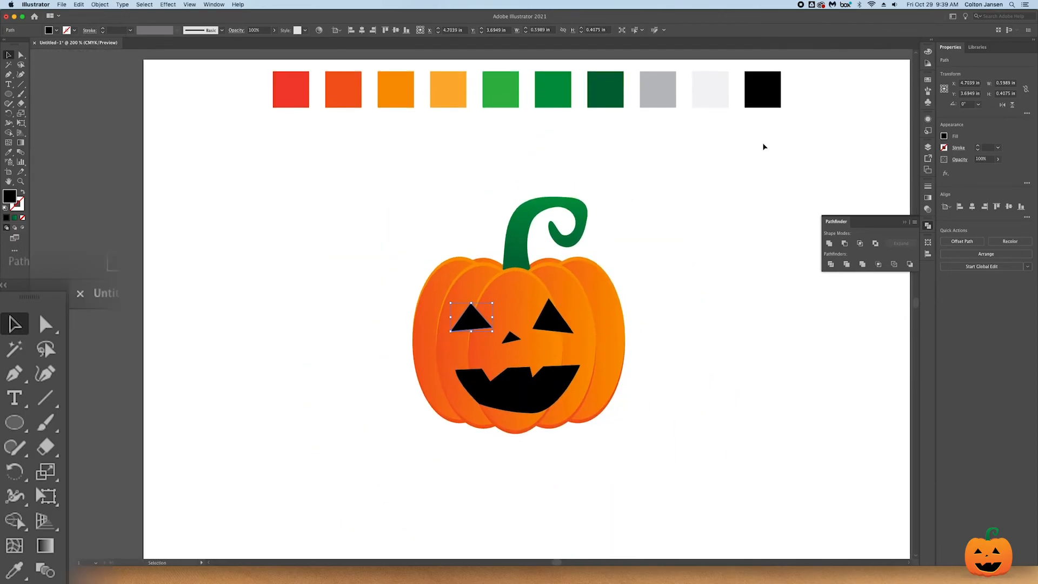
left_click(9, 152)
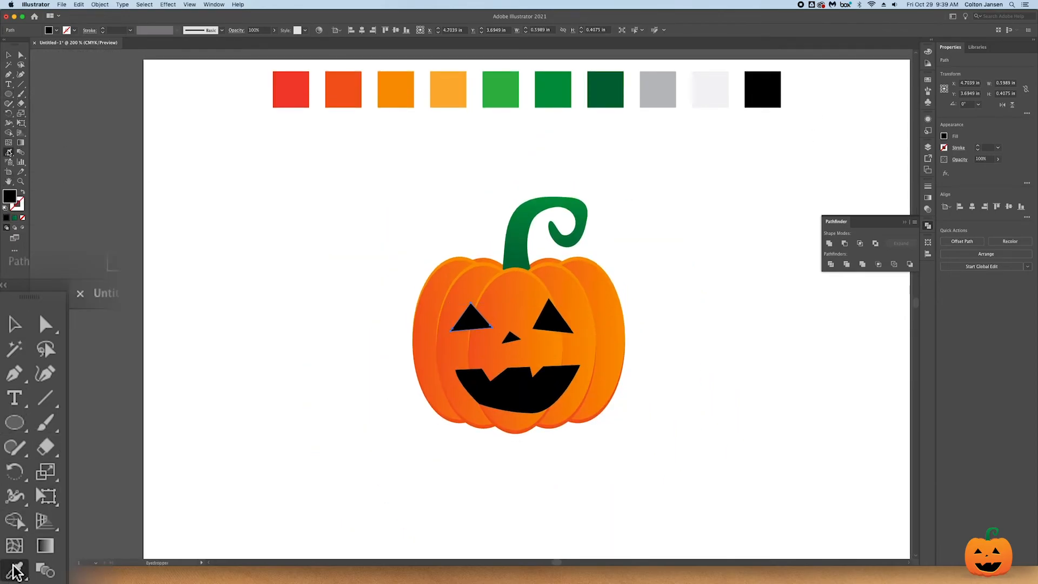
key("v")
left_click(327, 248)
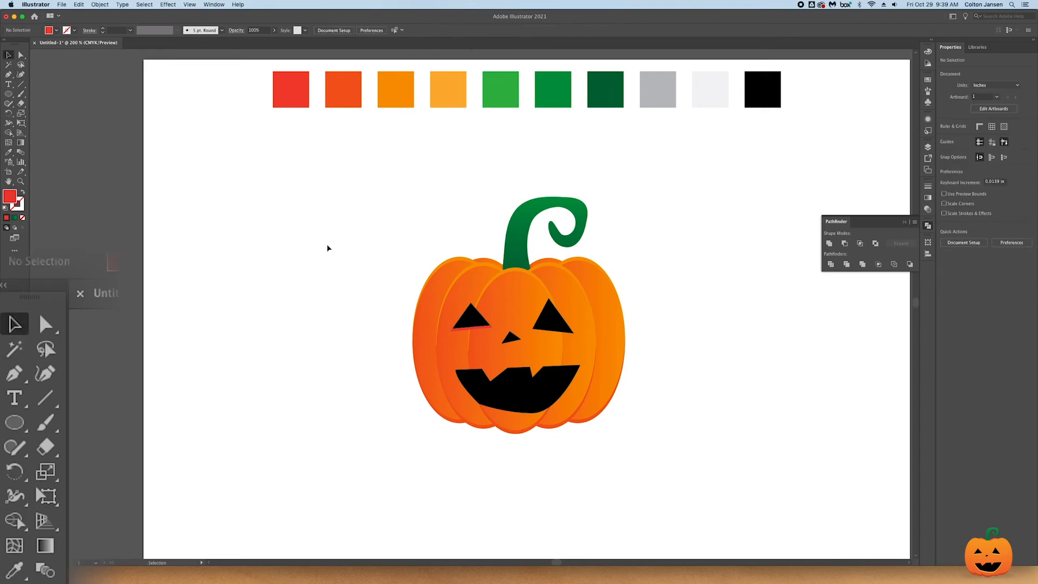
- Fill the right eye's rear shape with the orange-red palette colour
left_click(559, 324)
left_click(9, 154)
left_click(353, 83)
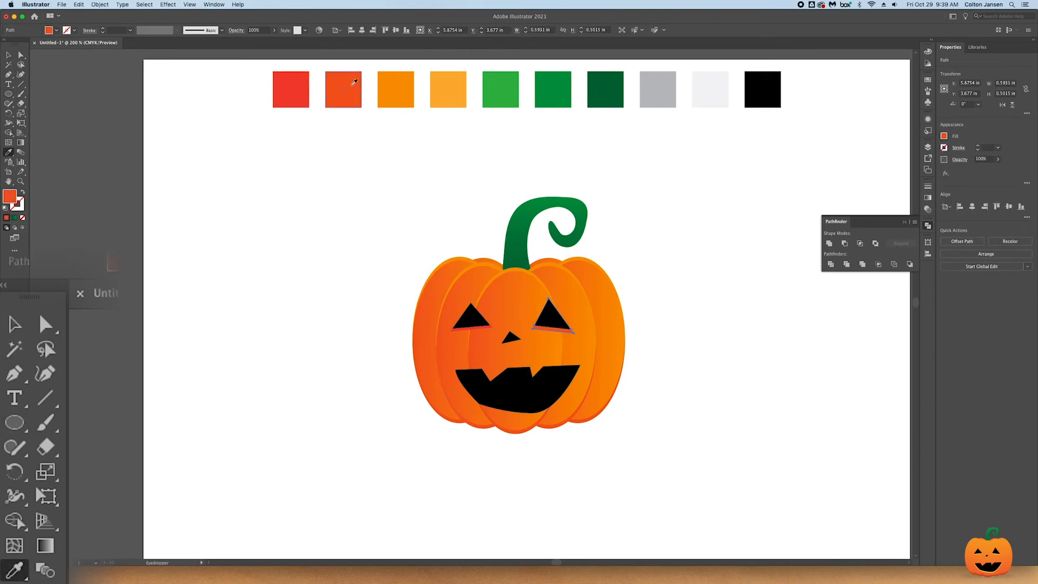
key("v")
left_click(216, 162)
- Colour the nose's rear shape with the orange-red palette colour
left_click(511, 338)
left_click(515, 342)
left_click(8, 153)
left_click(351, 82)
left_click(9, 56)
- Fill the mouth's rear shape with the red palette colour so it edges the black mouth
left_click(528, 409)
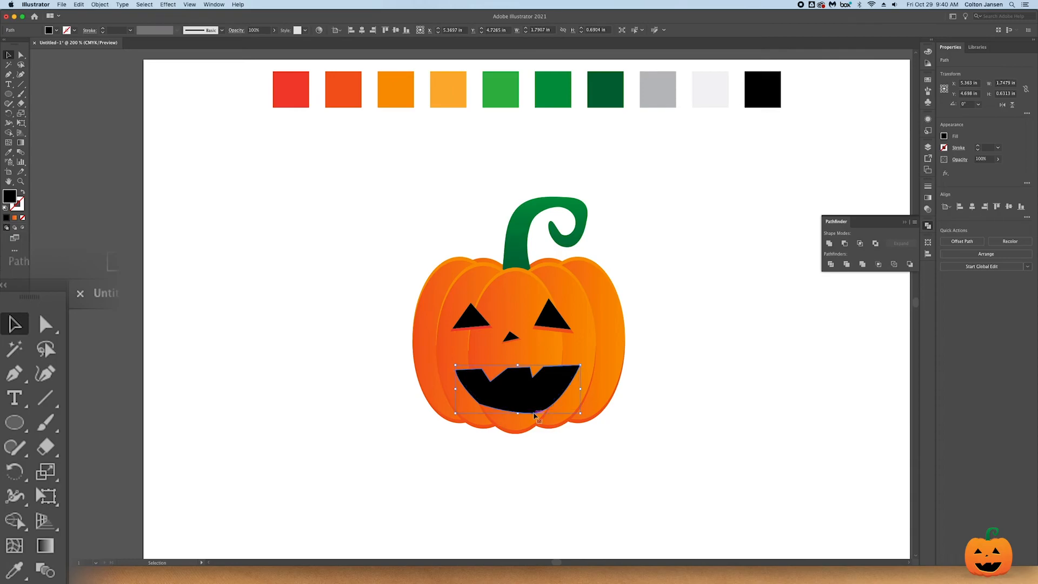
left_click(15, 570)
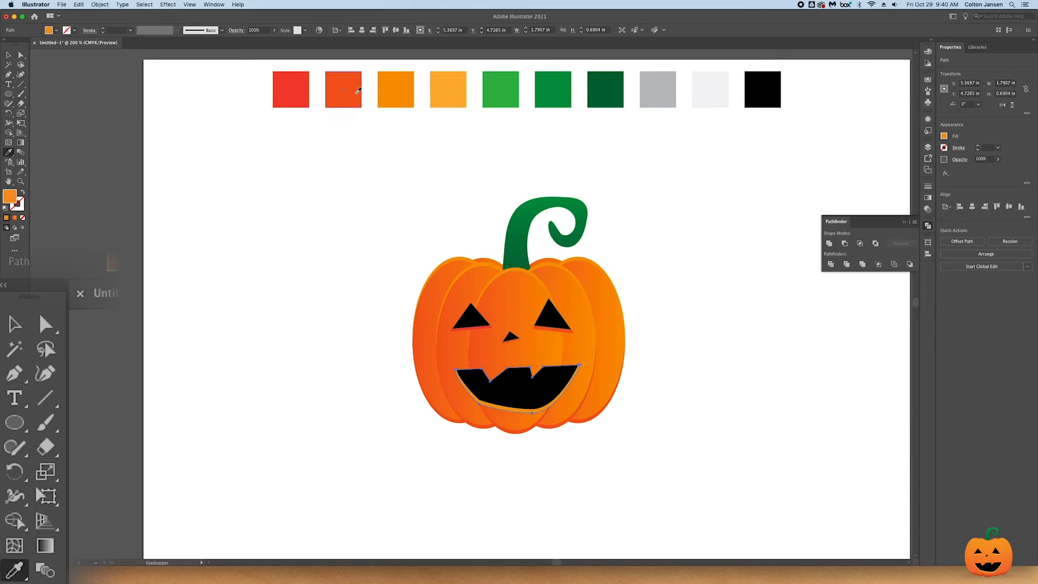
left_click(309, 90)
key("v")
left_click(211, 150)
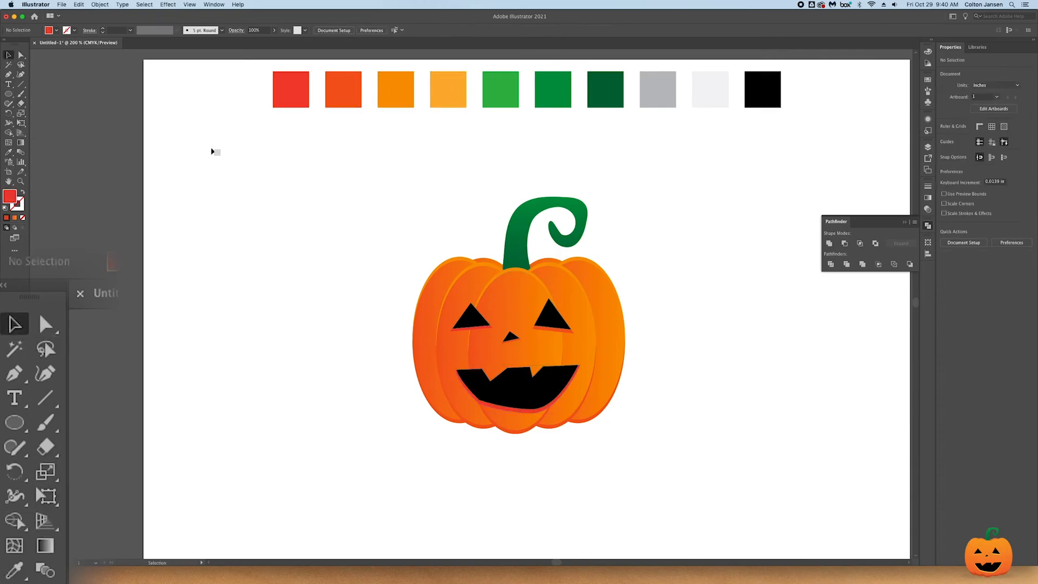
- Draw a flat black ellipse about 3.1 by 0.46 in under the pumpkin's base and send it to the back
key("super+minus")
left_click_drag(9, 94, 56, 113)
left_click_drag(424, 381, 585, 404)
left_click(100, 4)
mouse_move(108, 25)
left_click(208, 54)
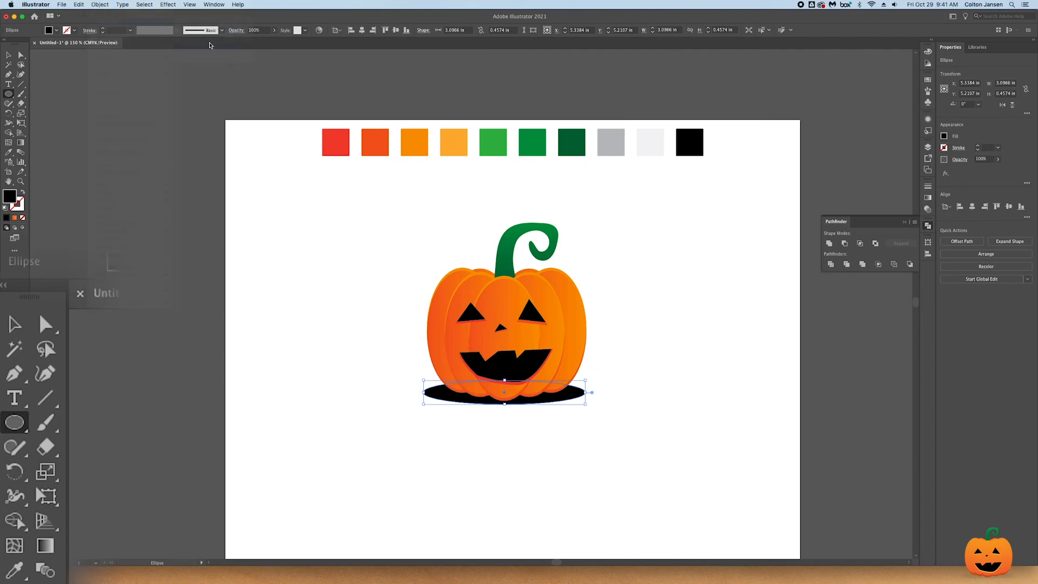
- Set the shadow ellipse's opacity to 22% and shrink it to about 2.31 by 0.26 in
left_click_drag(986, 171, 972, 171)
key("v")
left_click_drag(503, 380, 504, 390)
left_click_drag(585, 397, 566, 396)
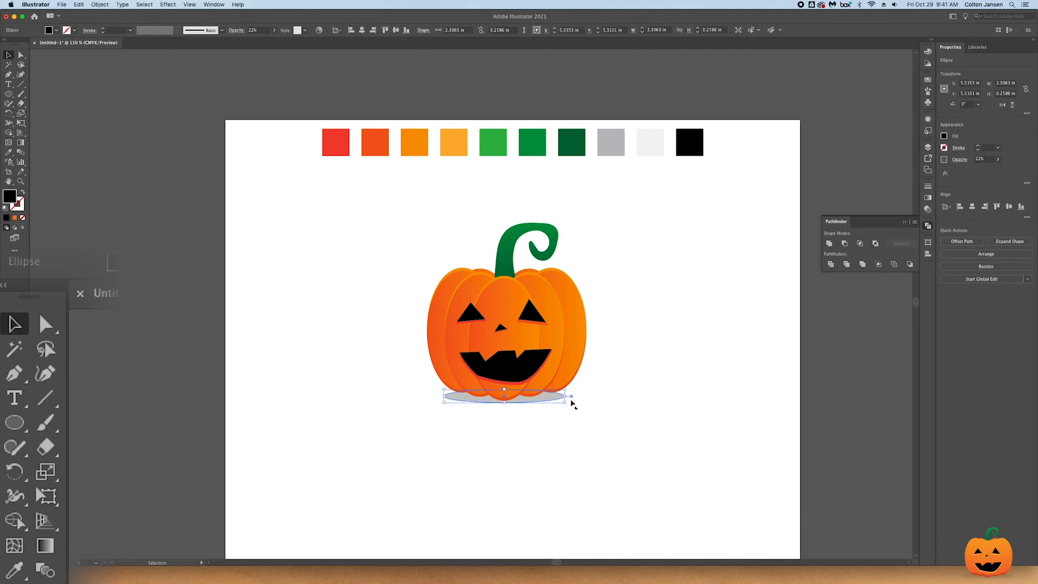
left_click(661, 449)
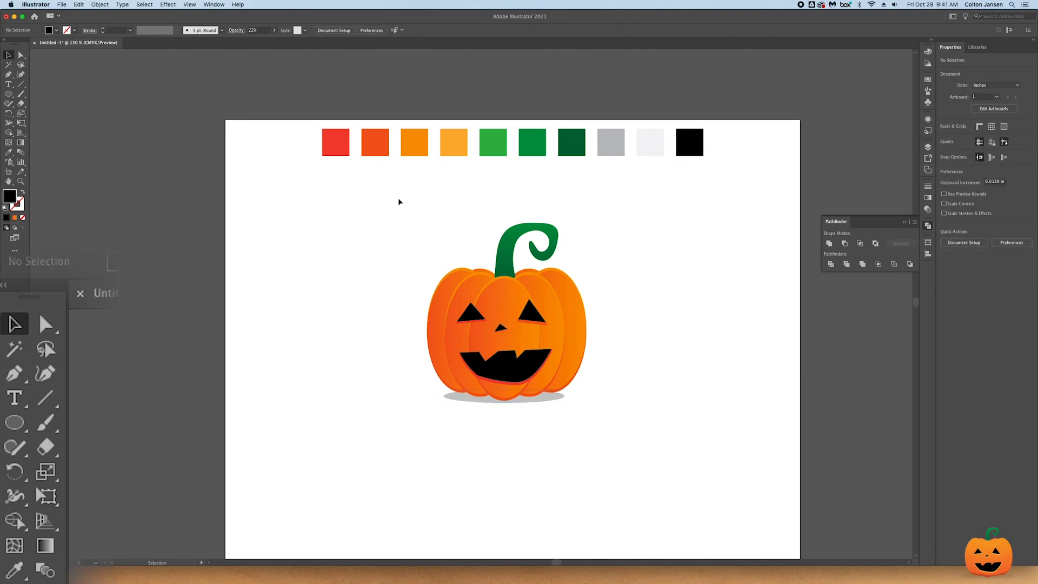
- Move the whole pumpkin together with its ground shadow slightly down the artboard
left_click_drag(400, 205, 658, 433)
left_click_drag(564, 332, 564, 356)
left_click(679, 334)
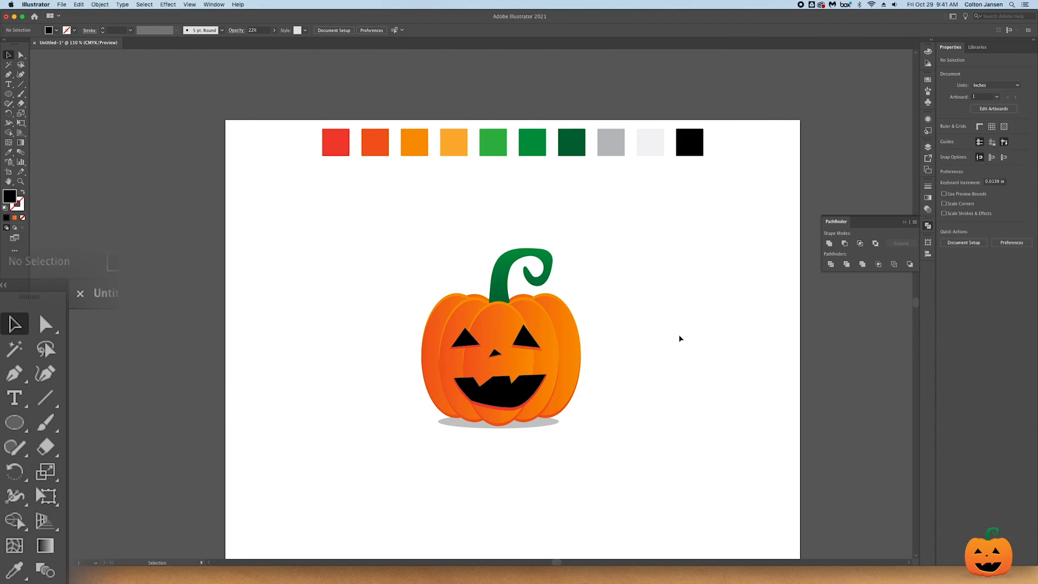